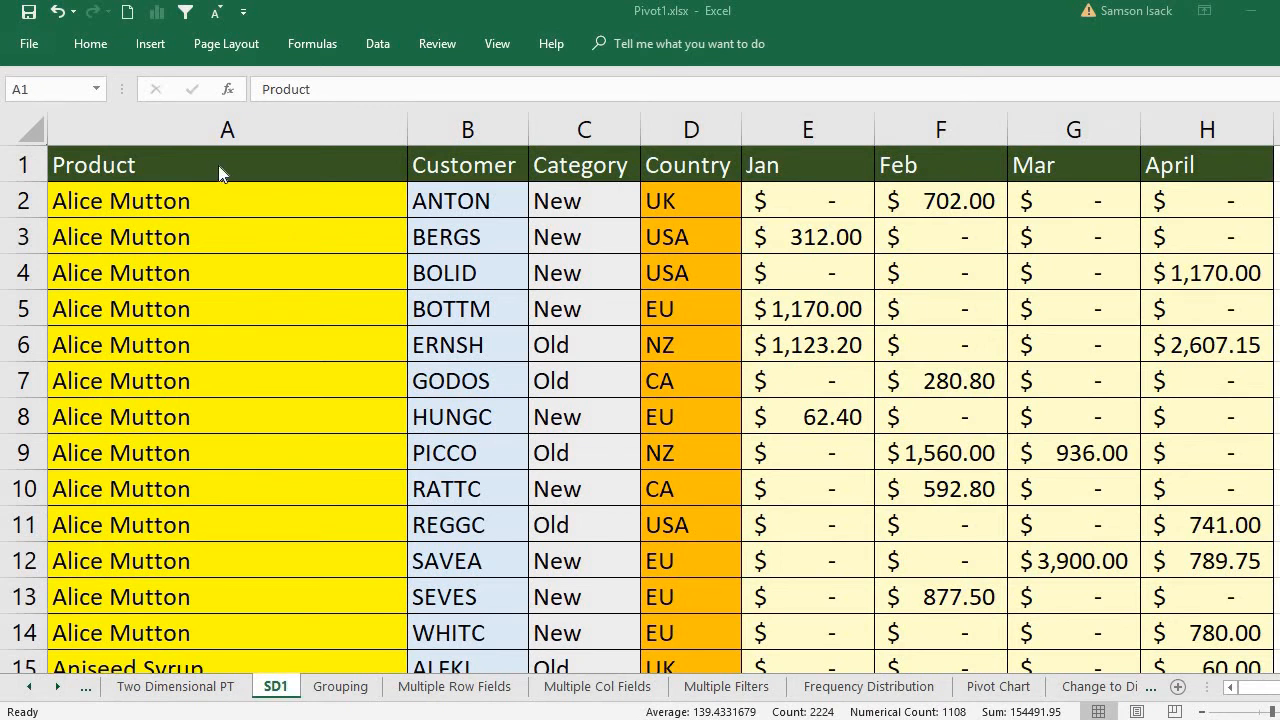
Step: Examine the column headers of the SD1 source data, from Product, Customer and Country through the months Jan to April
{"action": "key", "text": "ctrl+a"}
{"action": "left_click", "coordinate": [253, 162]}
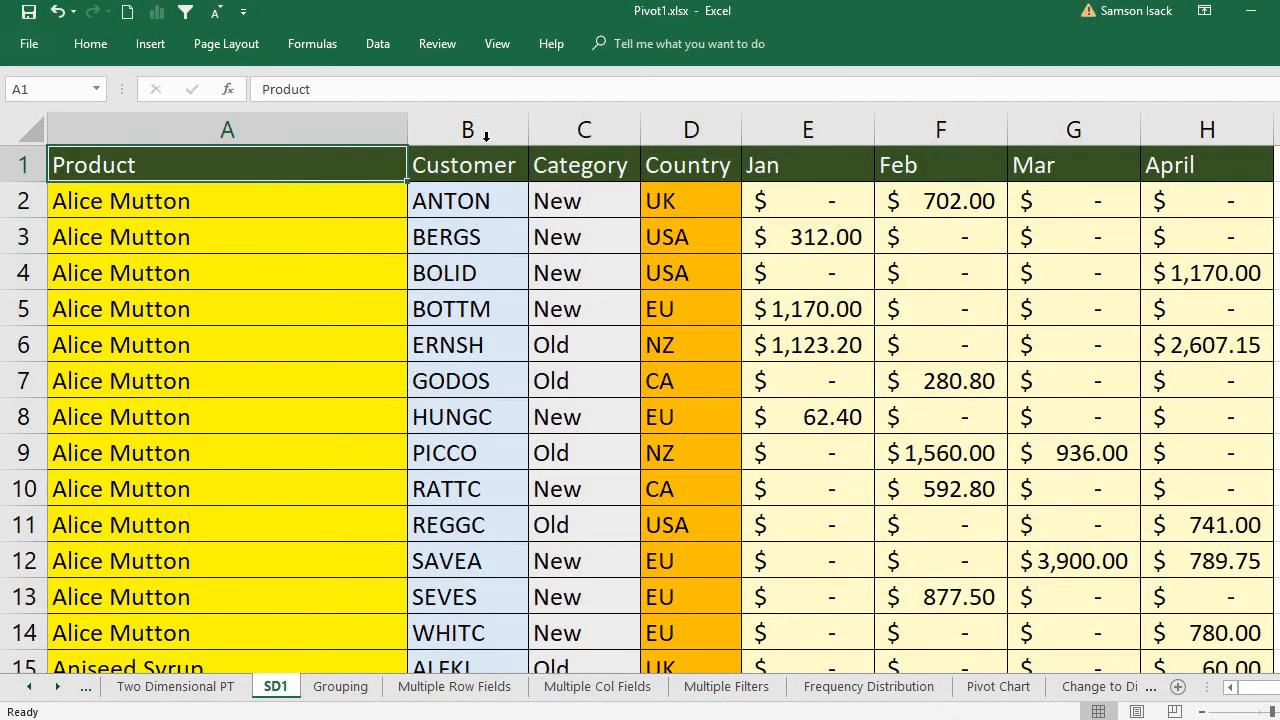
{"action": "left_click", "coordinate": [484, 173]}
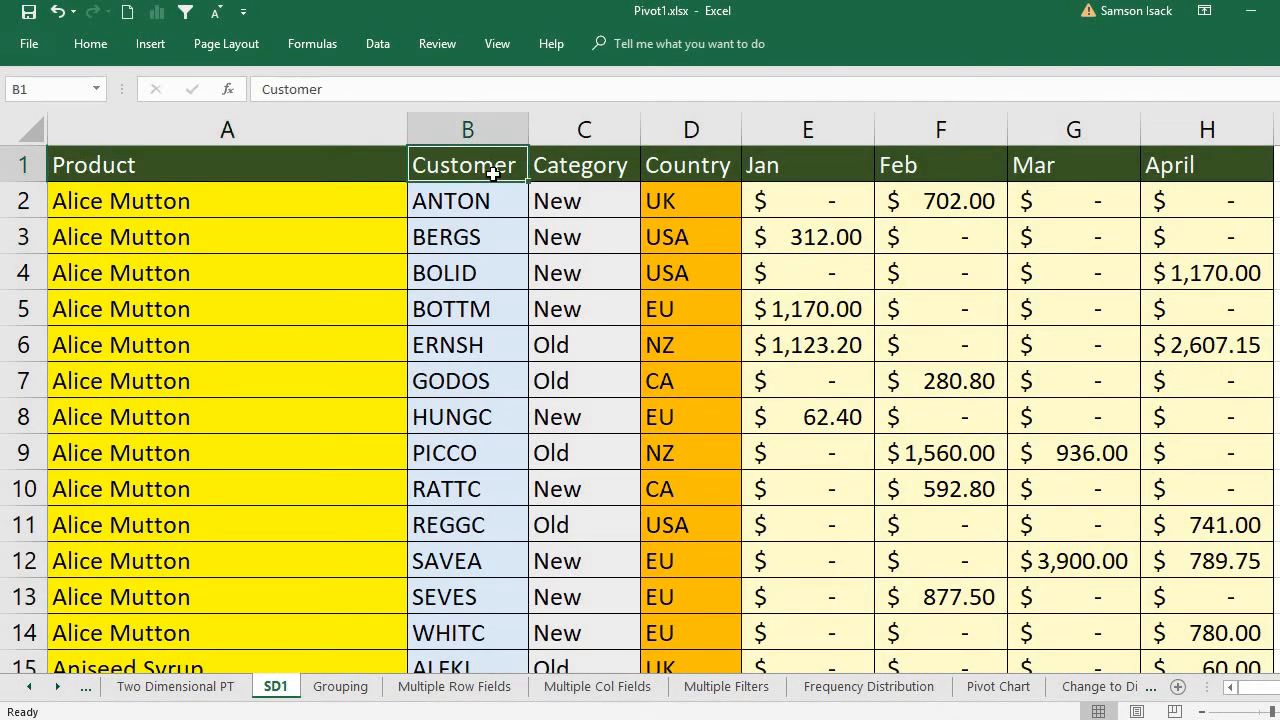
{"action": "left_click", "coordinate": [655, 170]}
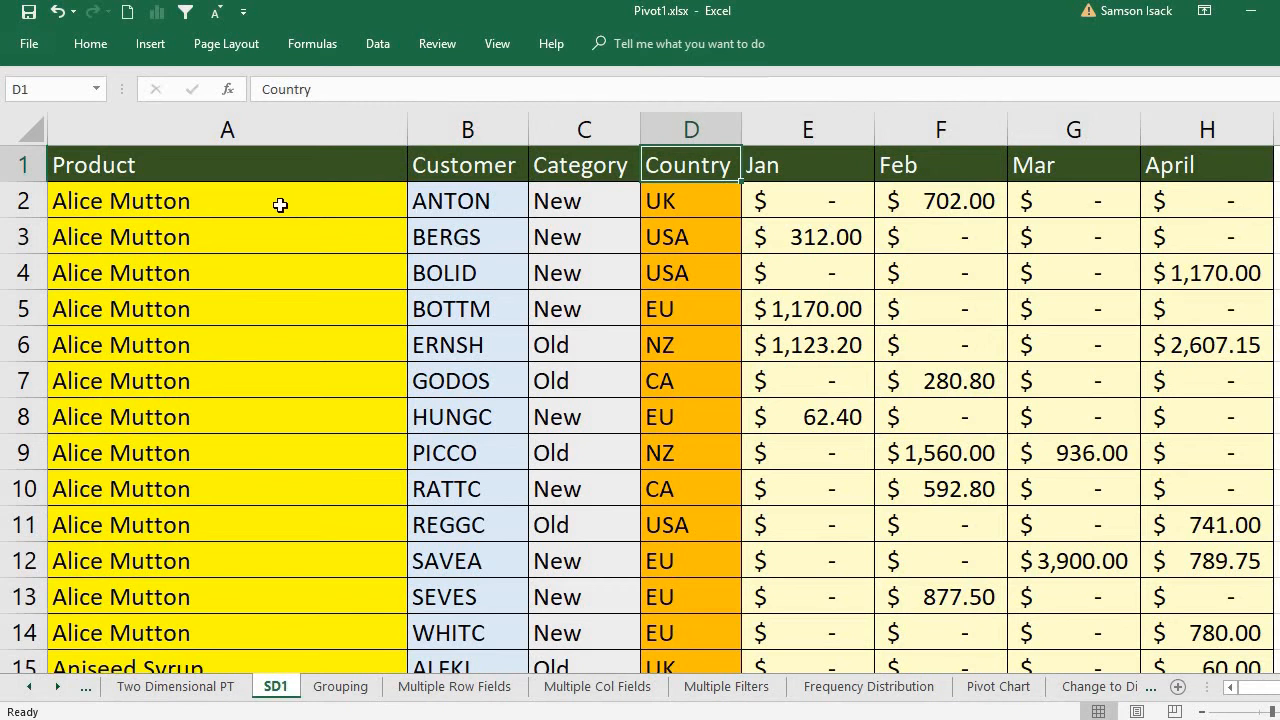
{"action": "left_click", "coordinate": [852, 171]}
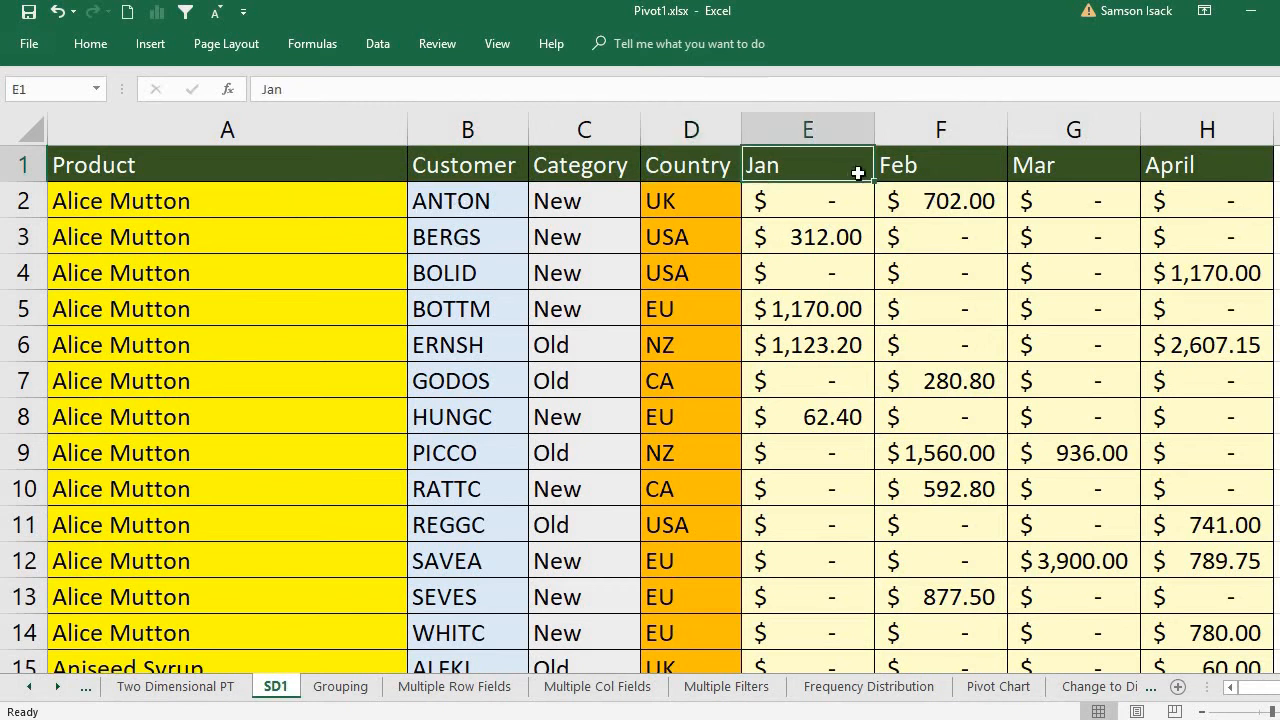
{"action": "left_click", "coordinate": [906, 169]}
{"action": "left_click", "coordinate": [1081, 177]}
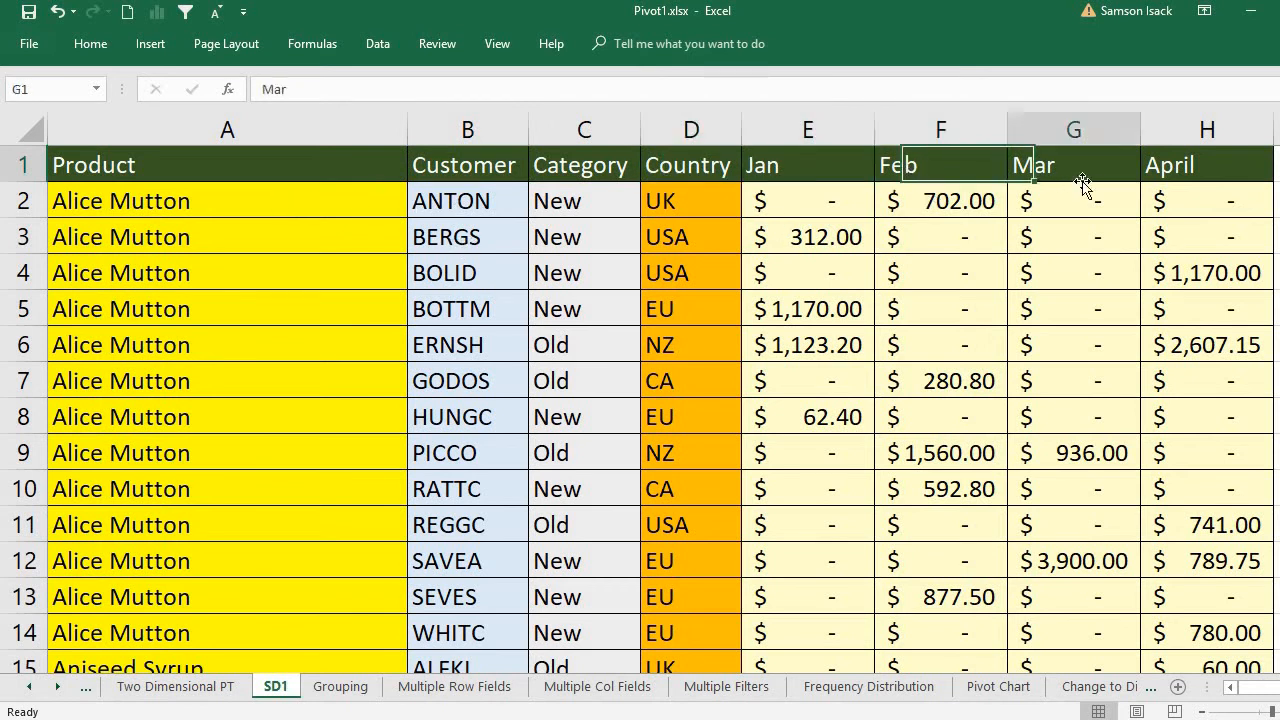
{"action": "left_click", "coordinate": [1166, 170]}
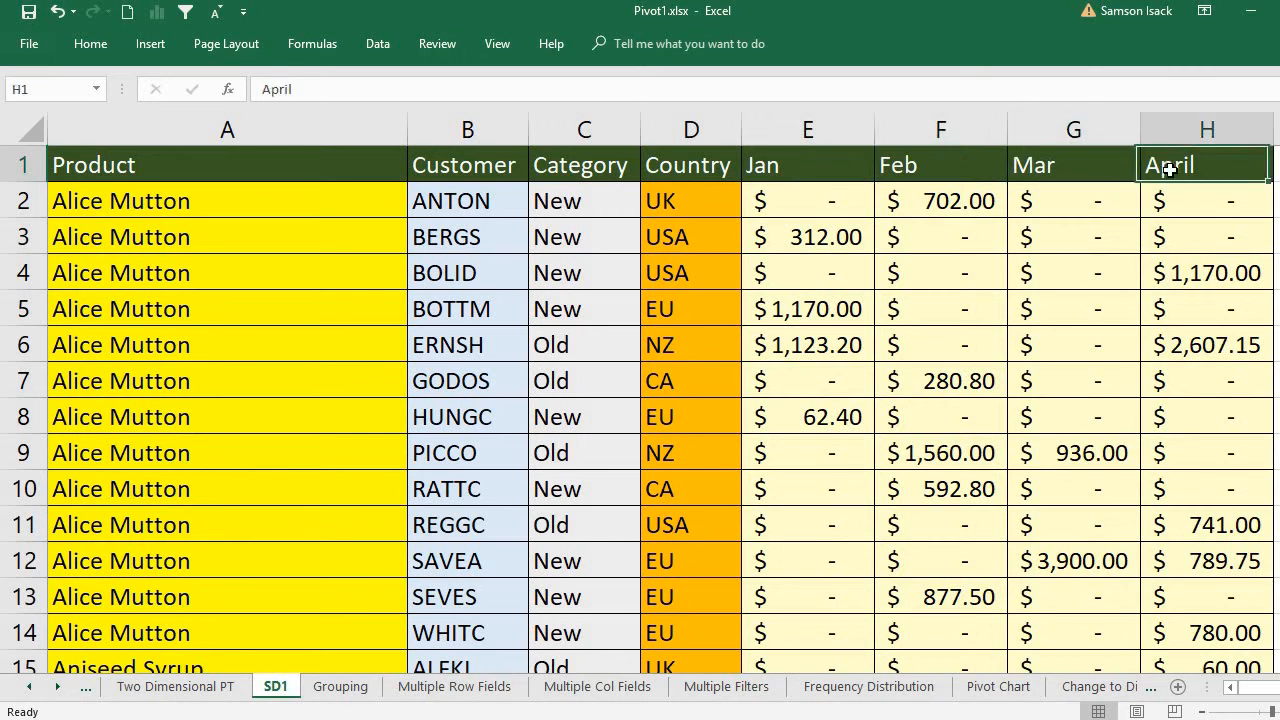
Step: Create a PivotTable from SD1 range A1:H278, placed in the existing Grouping worksheet at cell A3
{"action": "left_click", "coordinate": [379, 171]}
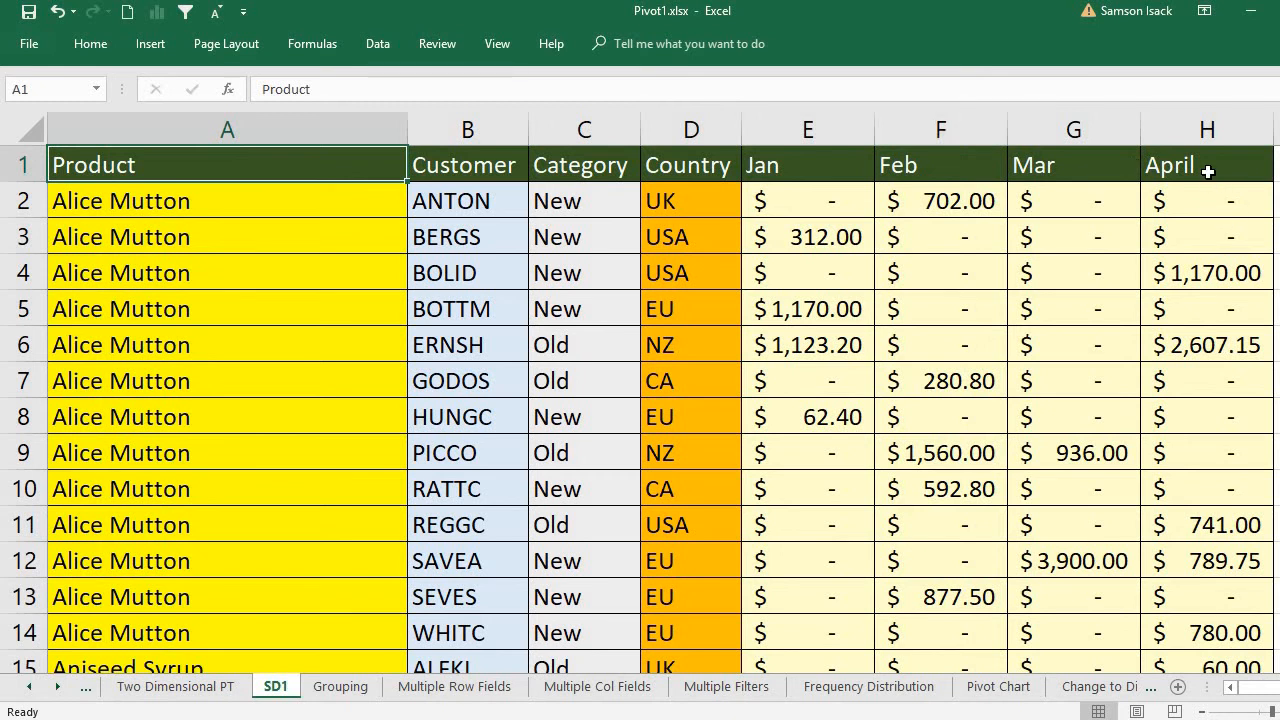
{"action": "left_click", "coordinate": [1207, 171], "text": "shift"}
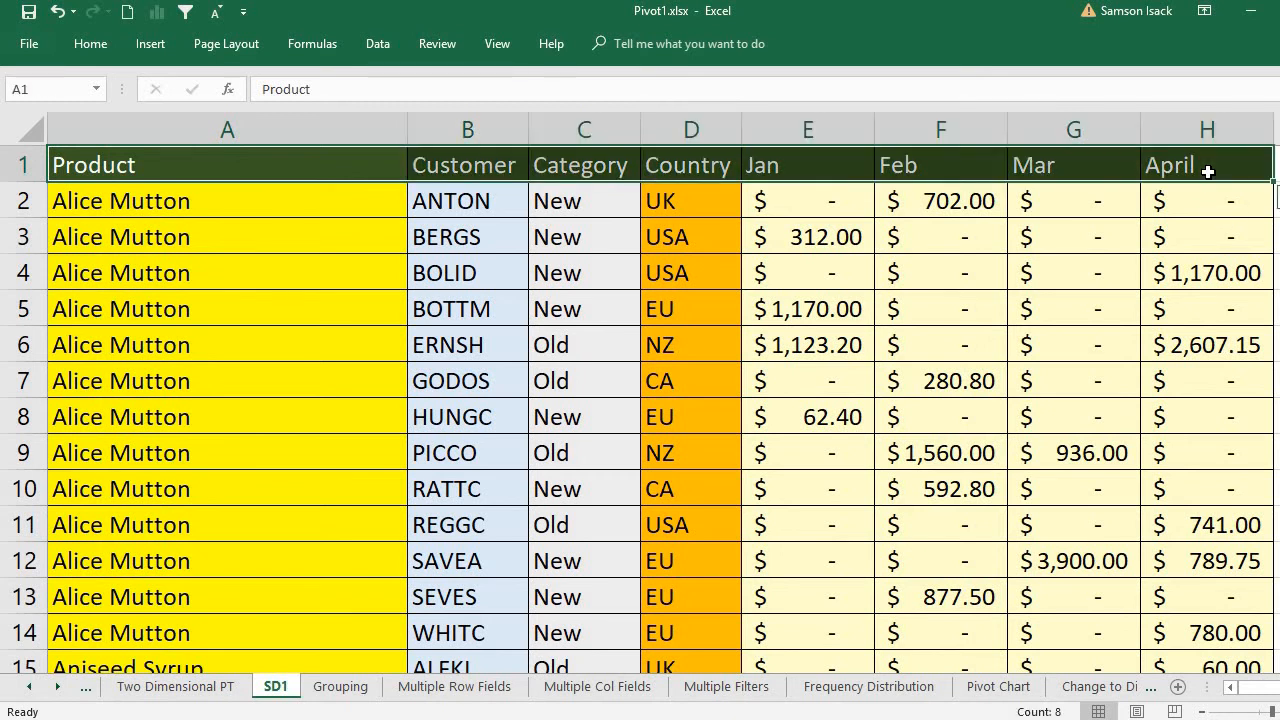
{"action": "key", "text": "ctrl+shift+Down"}
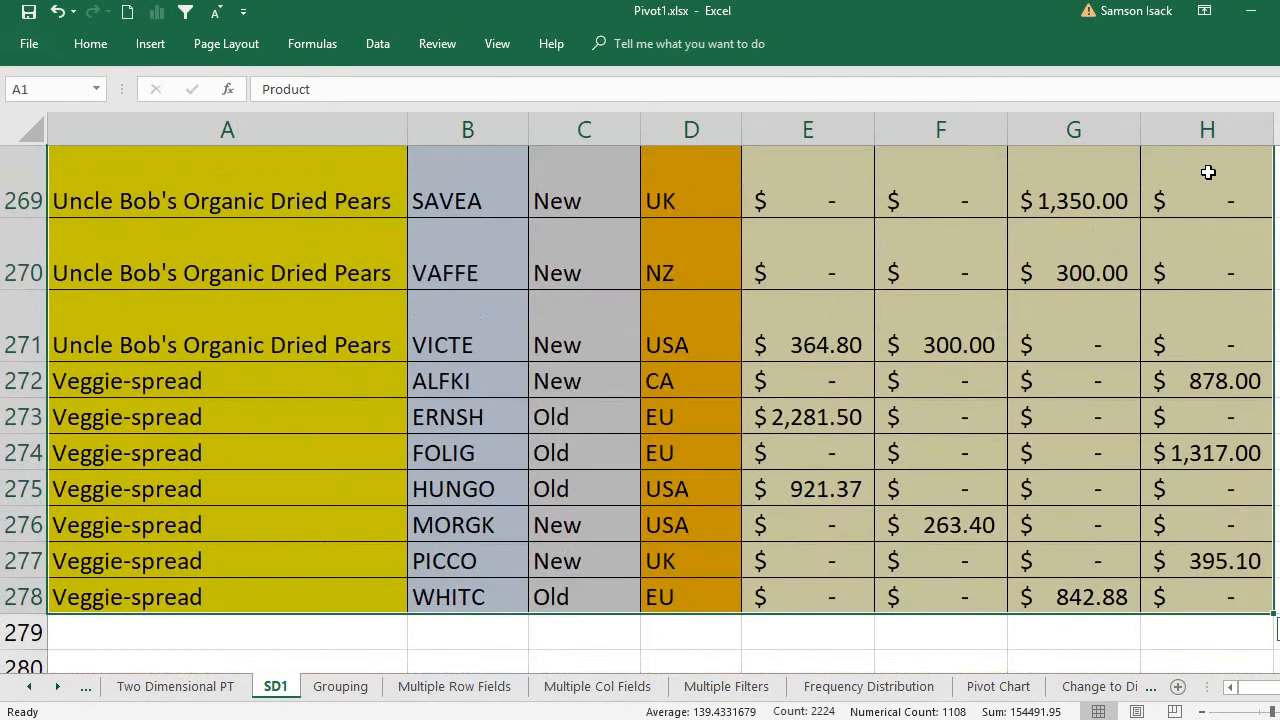
{"action": "left_click", "coordinate": [145, 45]}
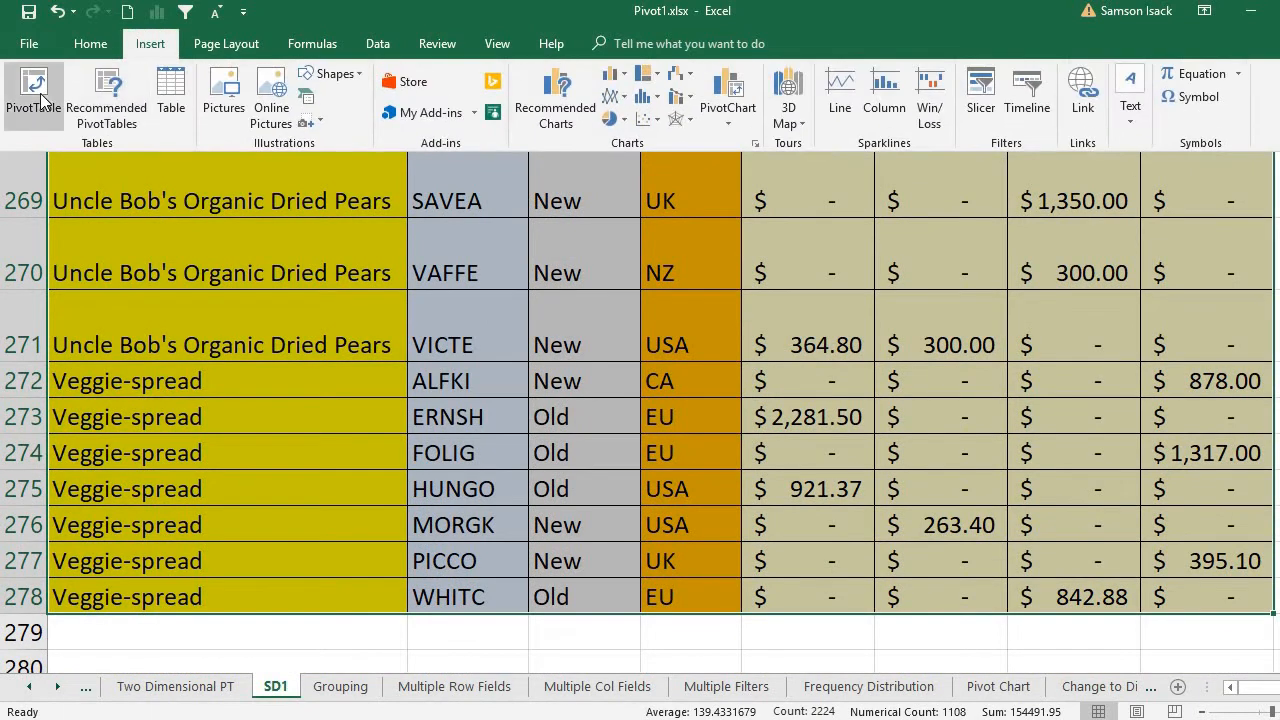
{"action": "left_click", "coordinate": [36, 95]}
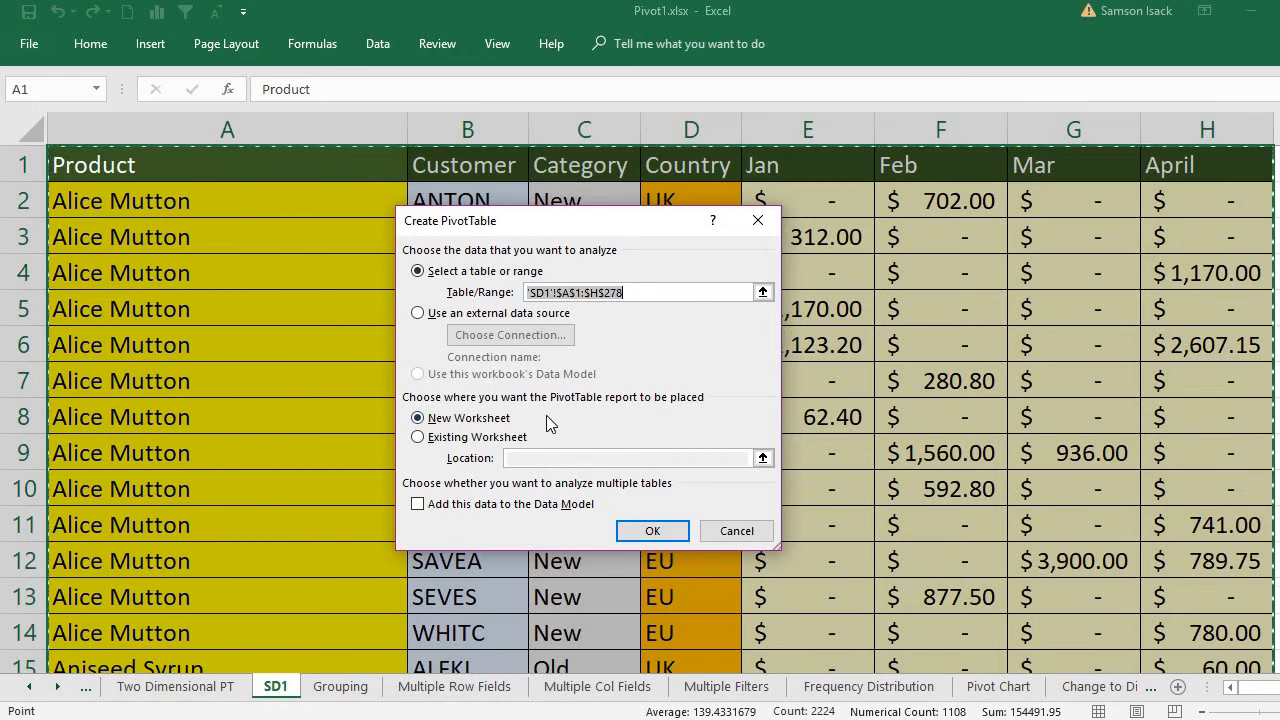
{"action": "left_click", "coordinate": [484, 446]}
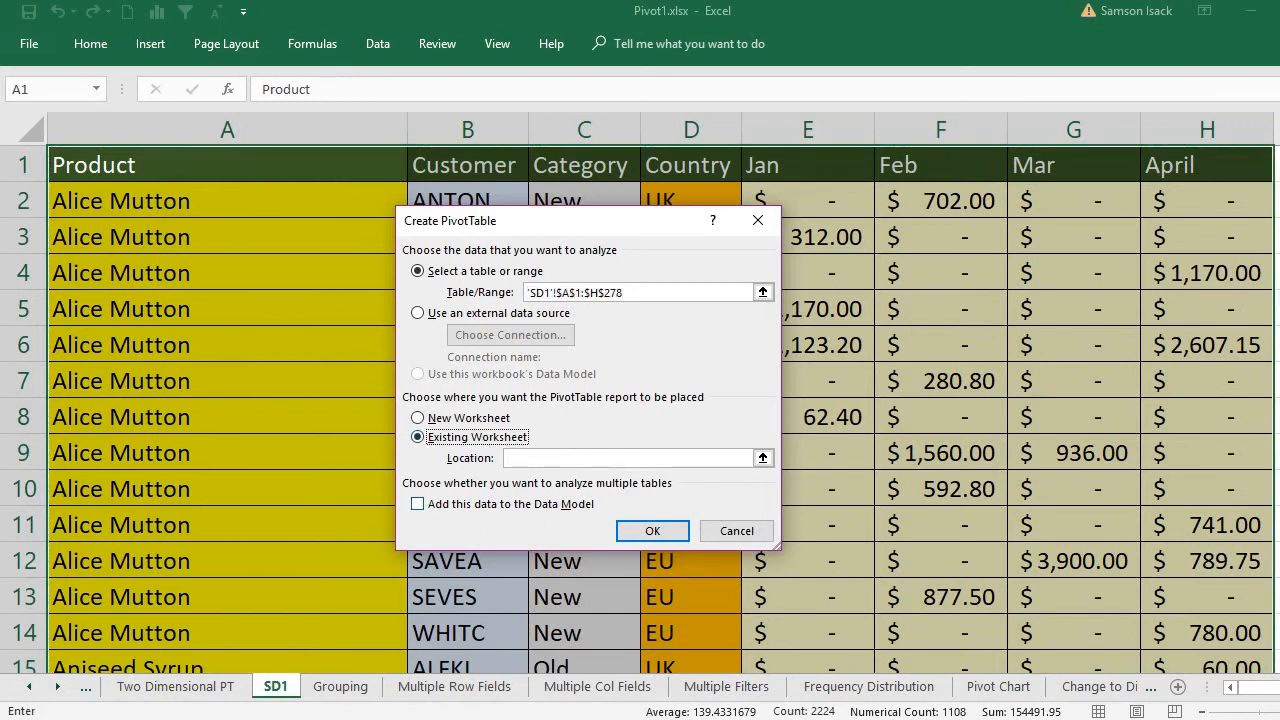
{"action": "left_click", "coordinate": [349, 694]}
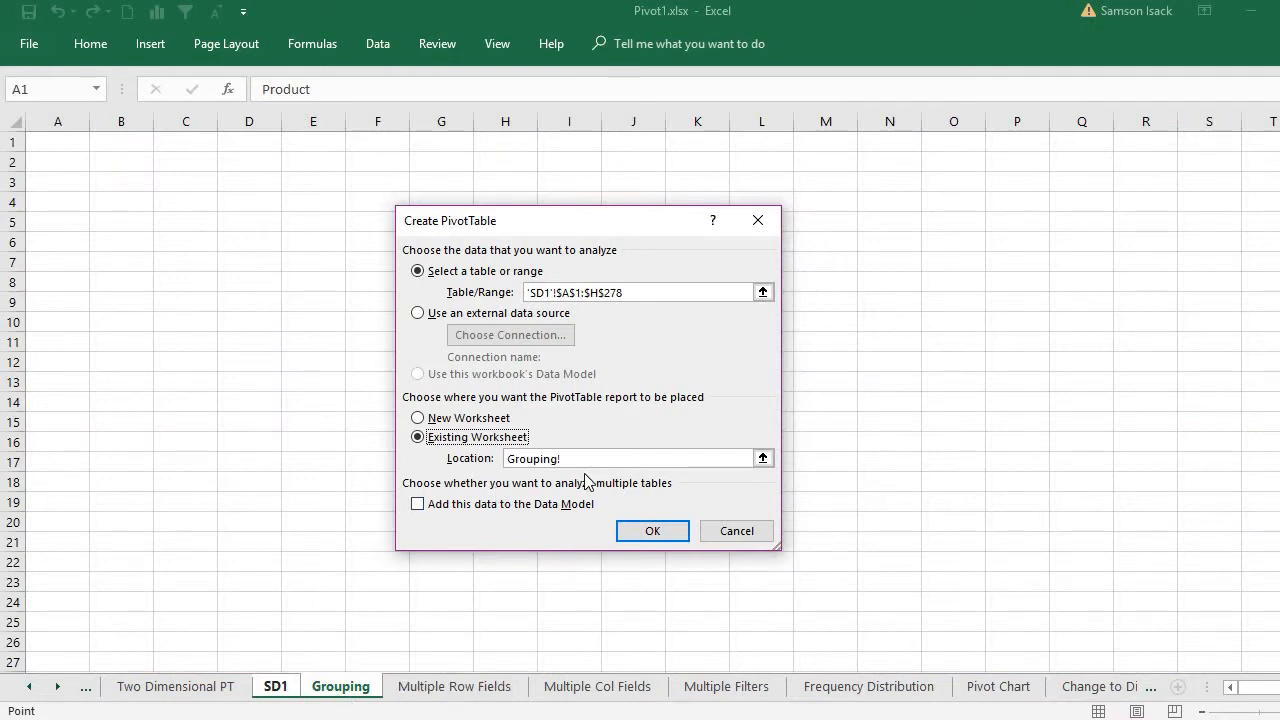
{"action": "left_click", "coordinate": [69, 174]}
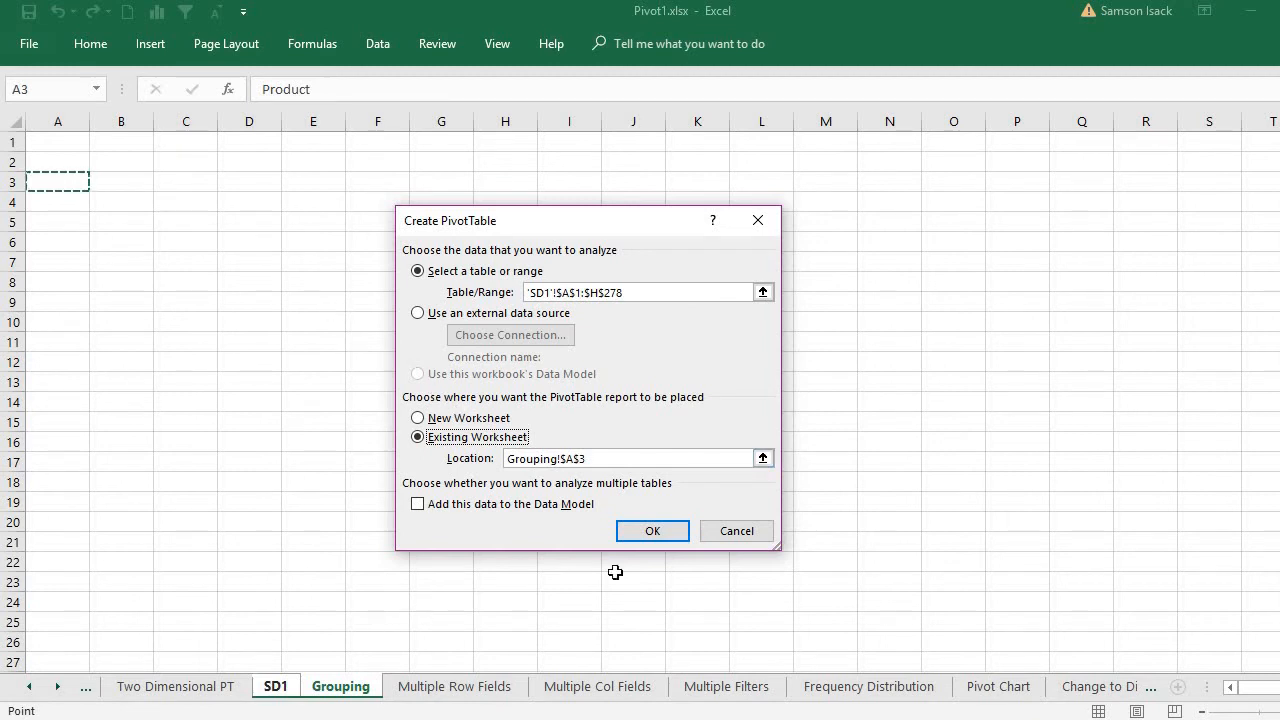
{"action": "left_click", "coordinate": [652, 532]}
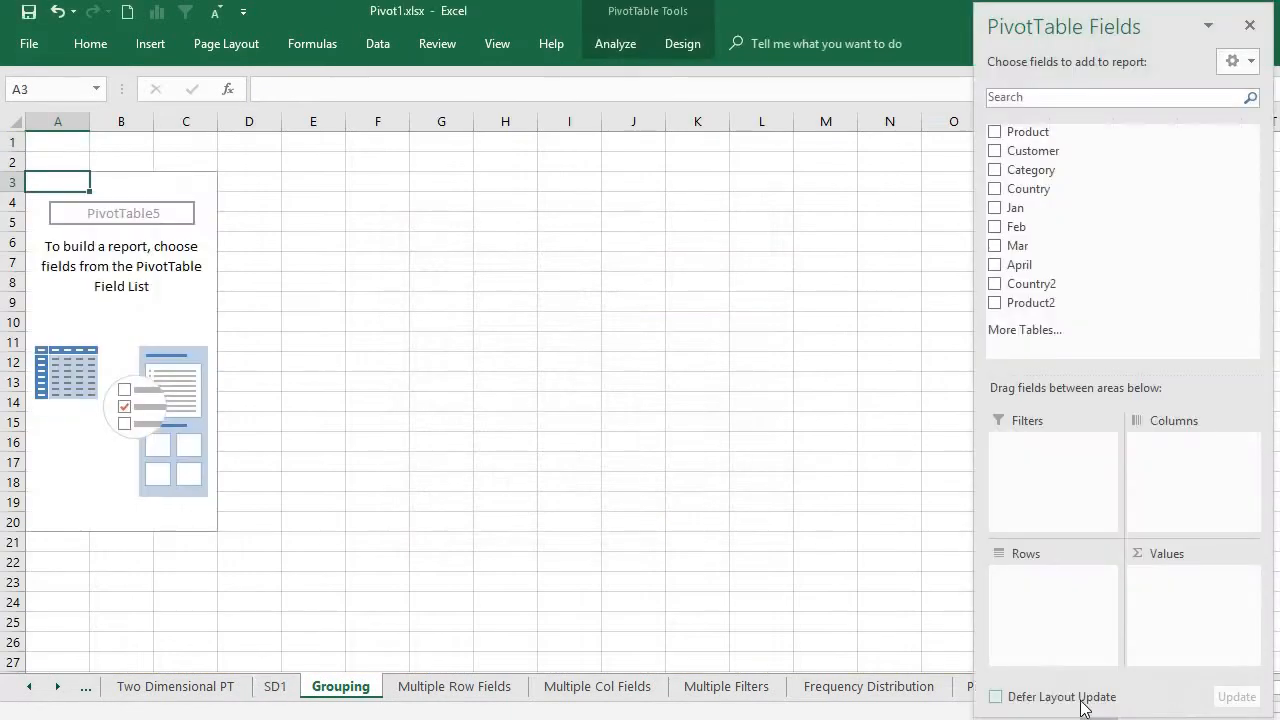
Step: Lay out the pivot table with Product as rows, Country as columns and the sum of Jan as values
{"action": "scroll", "coordinate": [892, 564], "scroll_direction": "up", "scroll_amount": 5, "text": "ctrl"}
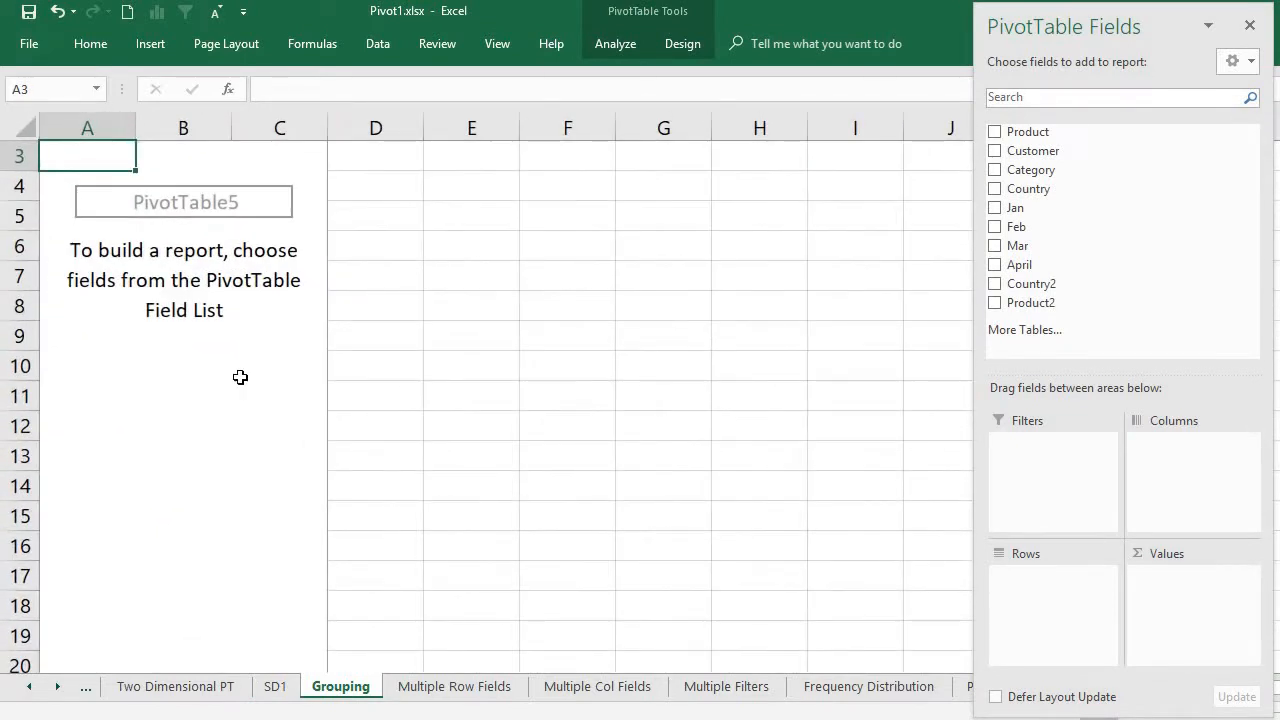
{"action": "left_click", "coordinate": [81, 185]}
{"action": "left_click", "coordinate": [107, 160]}
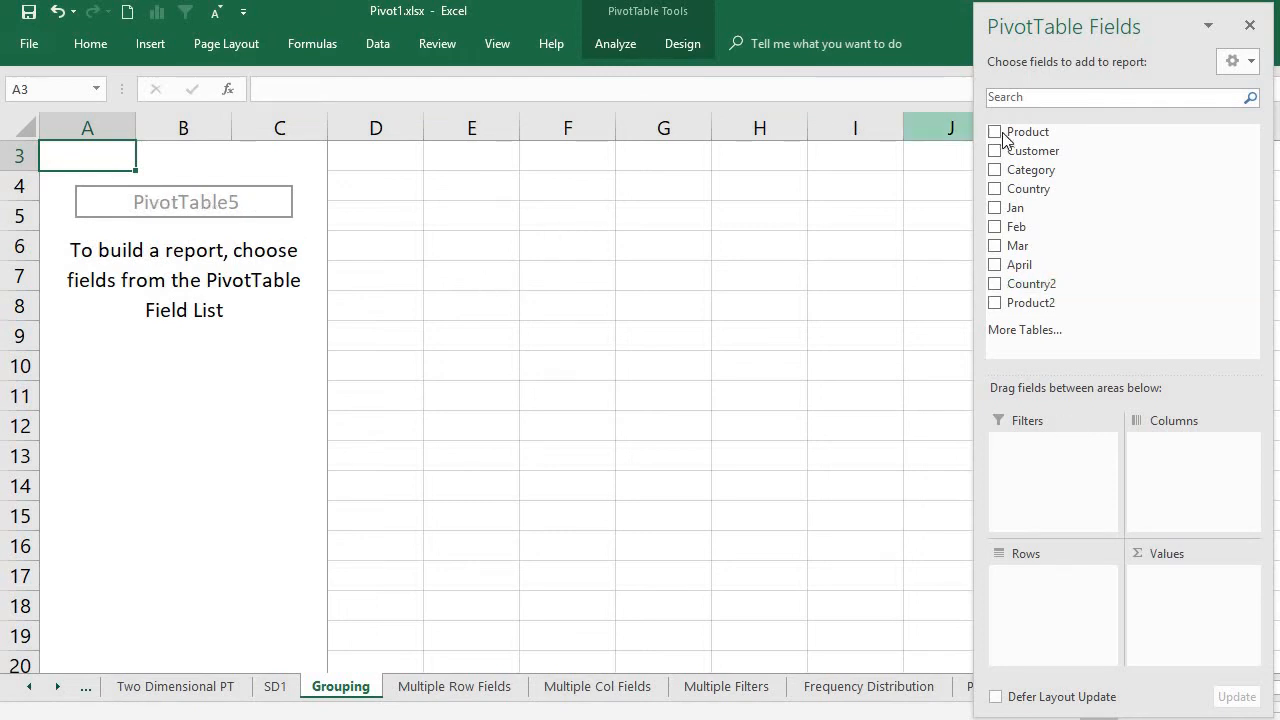
{"action": "left_click_drag", "start_coordinate": [1005, 135], "coordinate": [1080, 599]}
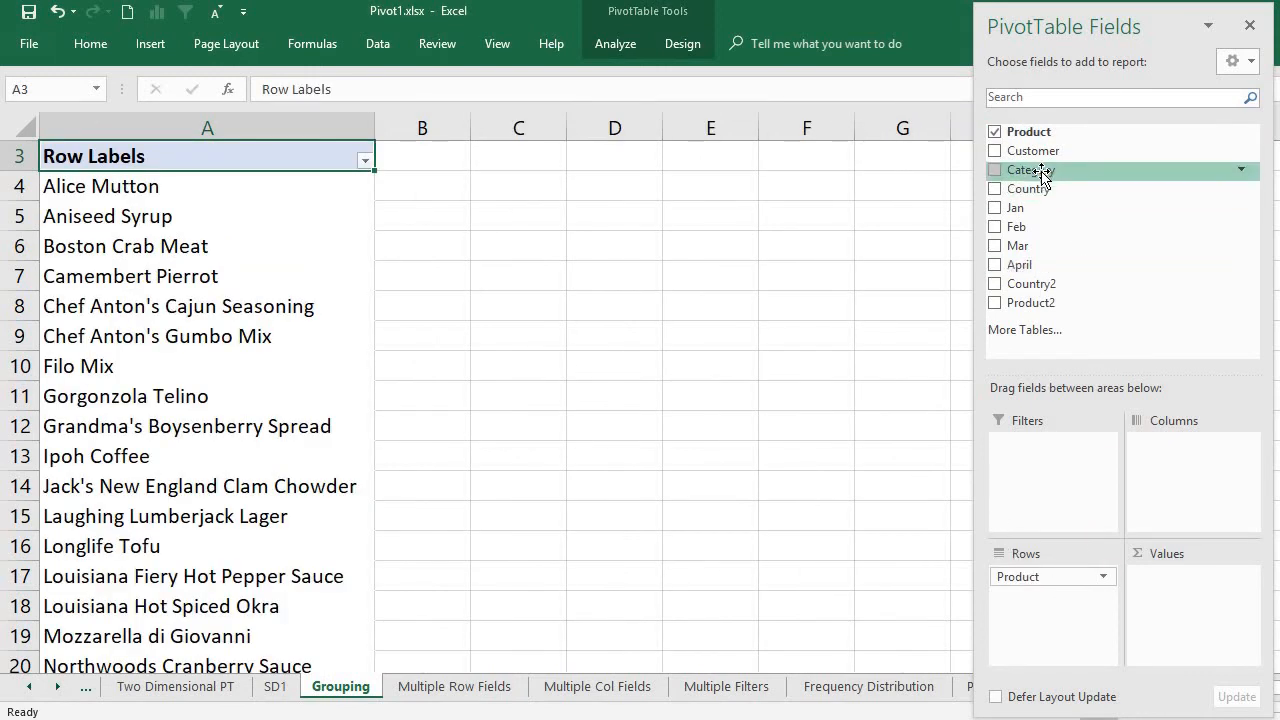
{"action": "left_click_drag", "start_coordinate": [1036, 190], "coordinate": [1191, 483]}
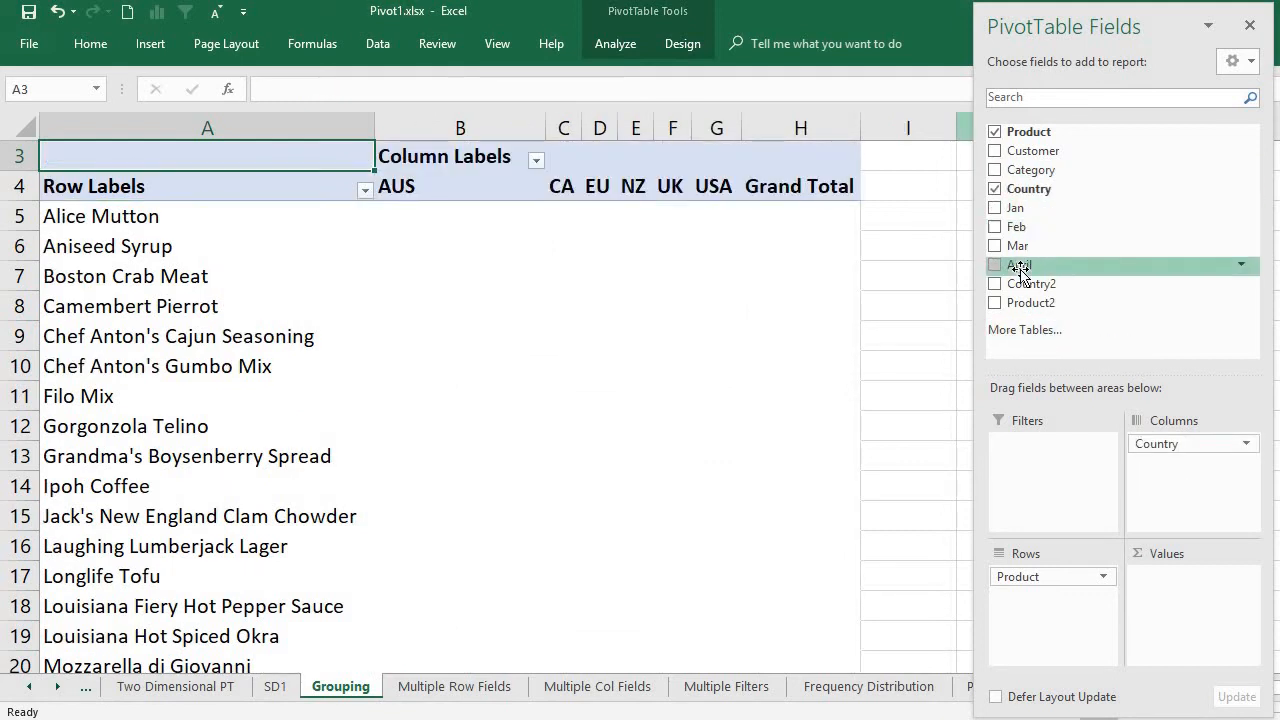
{"action": "left_click_drag", "start_coordinate": [1016, 210], "coordinate": [1160, 607]}
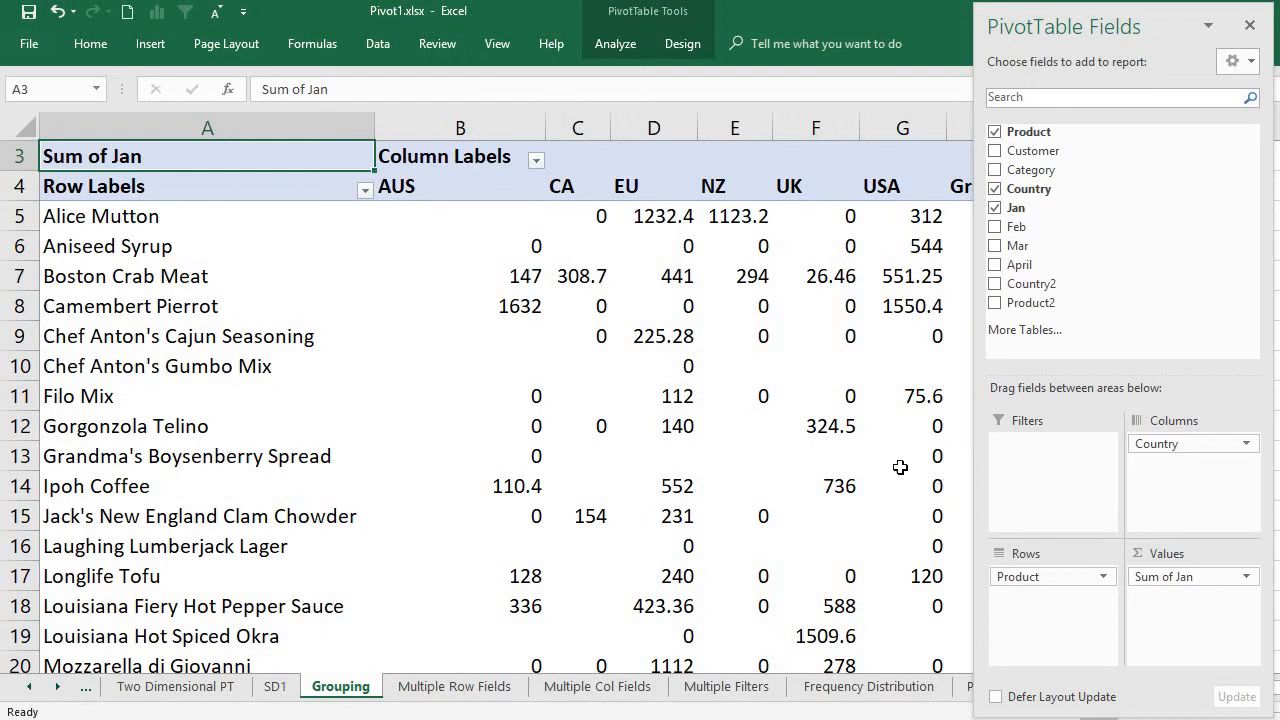
Step: Rename the pivot table's row labels header to PRODUCT and its column labels header to CATEGORY
{"action": "double_click", "coordinate": [244, 192]}
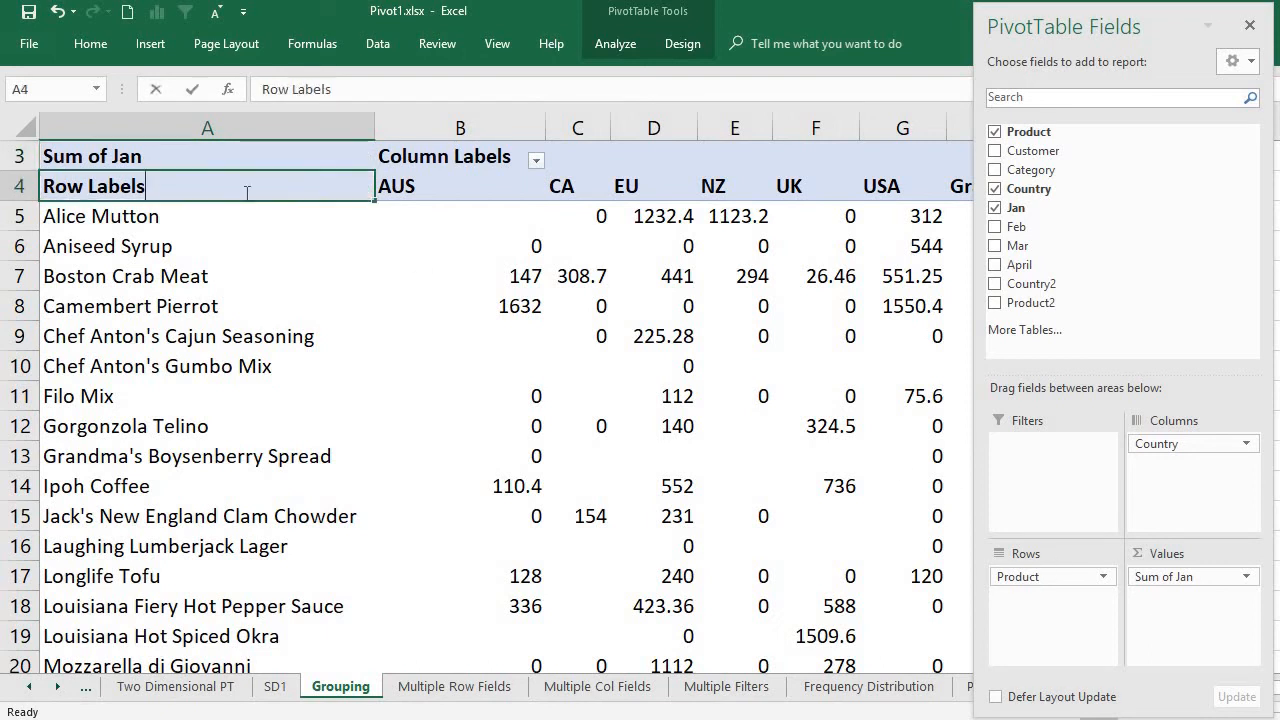
{"action": "key", "text": "shift+Home"}
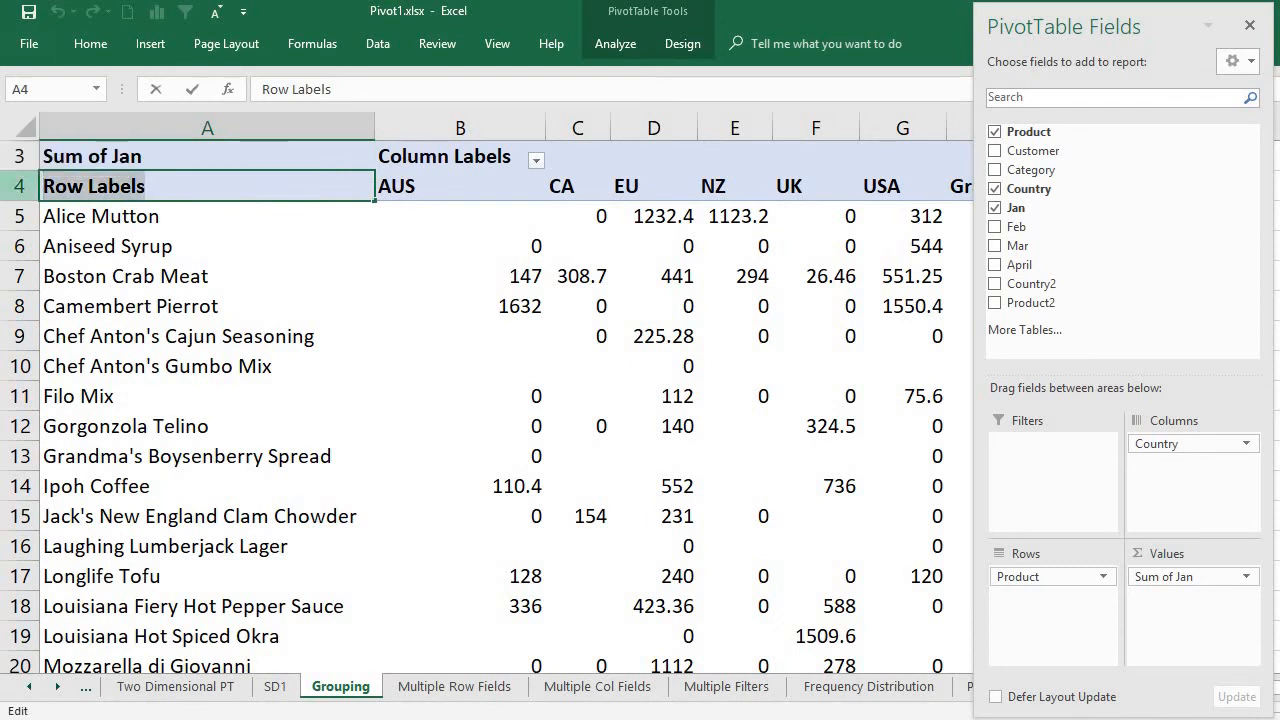
{"action": "type", "text": "PRODUCT"}
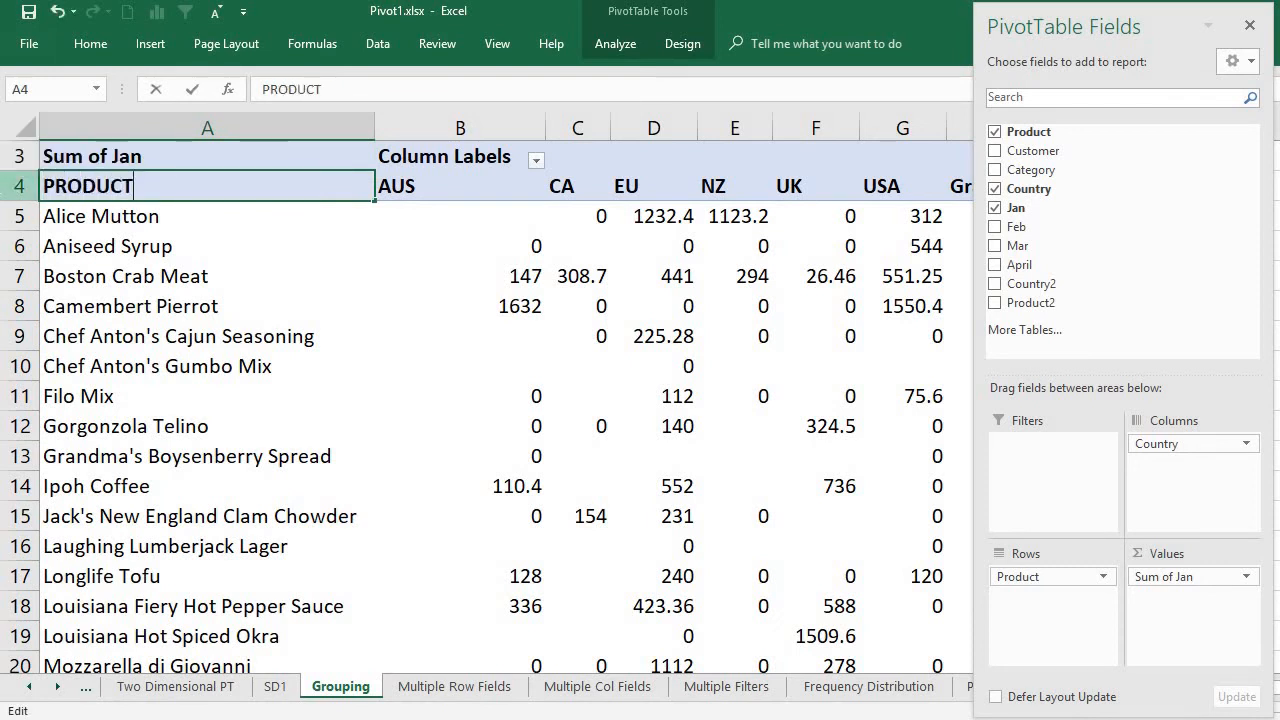
{"action": "left_click", "coordinate": [467, 166]}
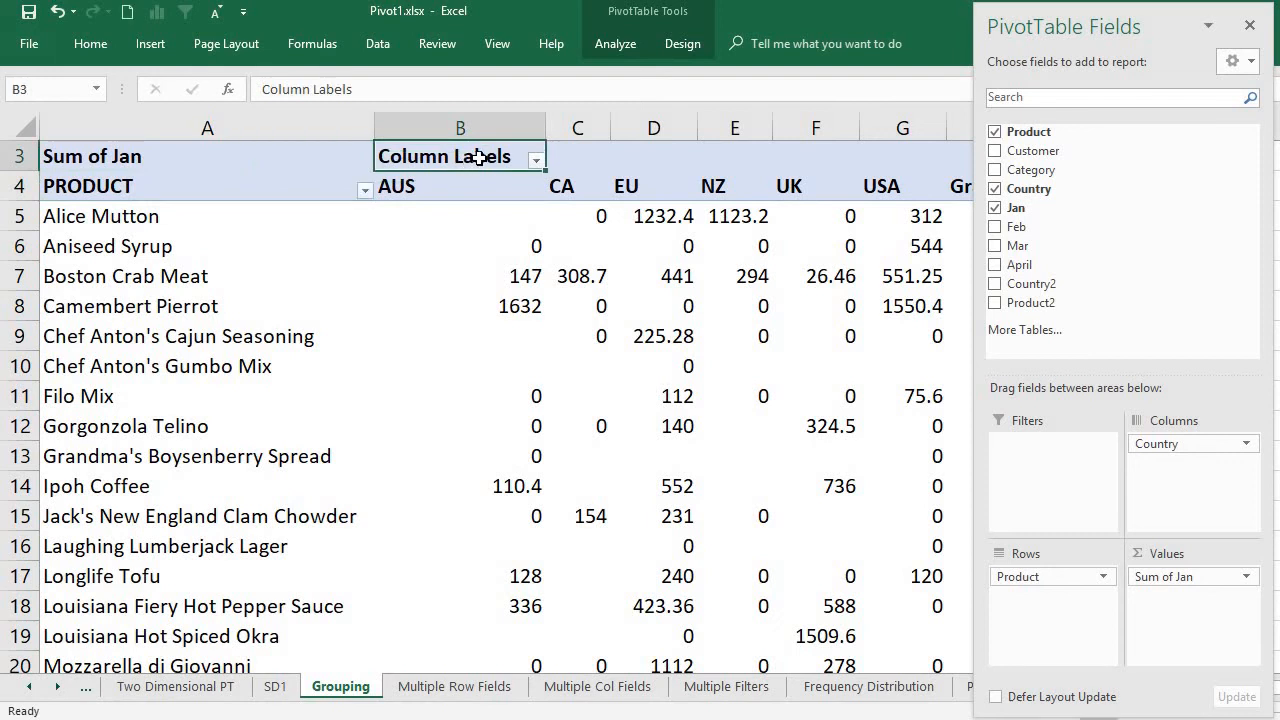
{"action": "type", "text": "CA"}
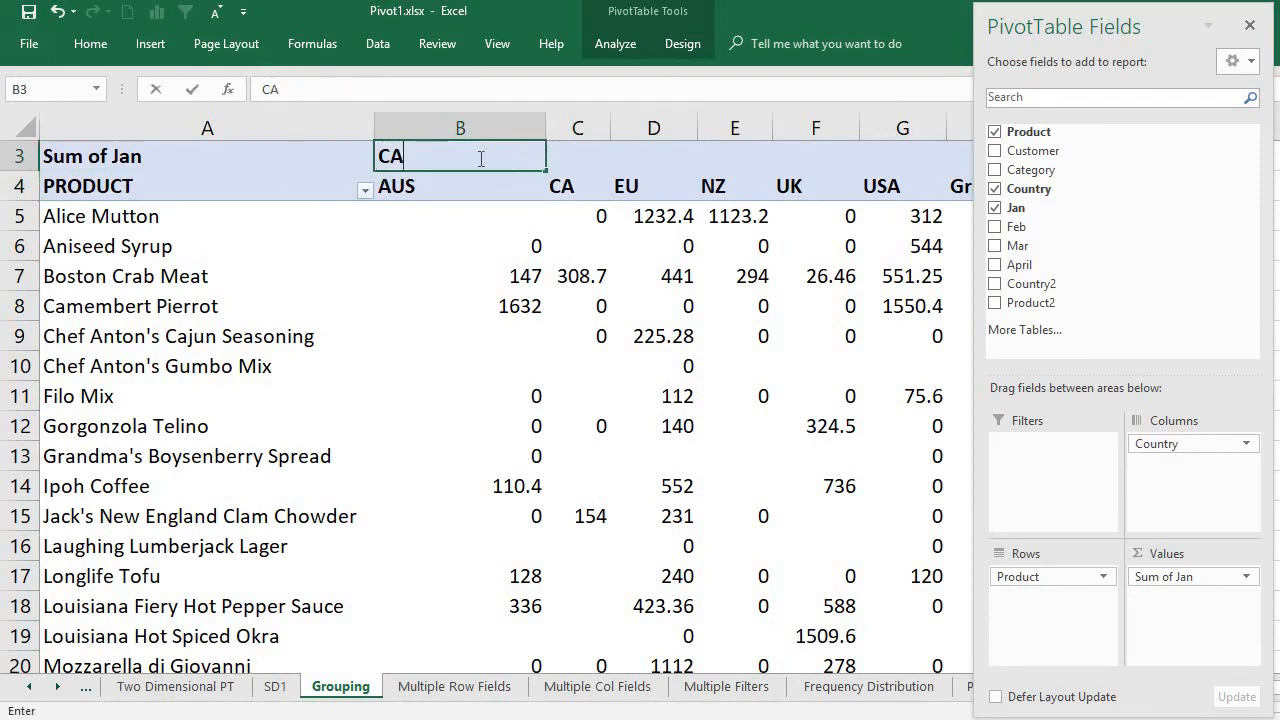
{"action": "type", "text": "TEGORY"}
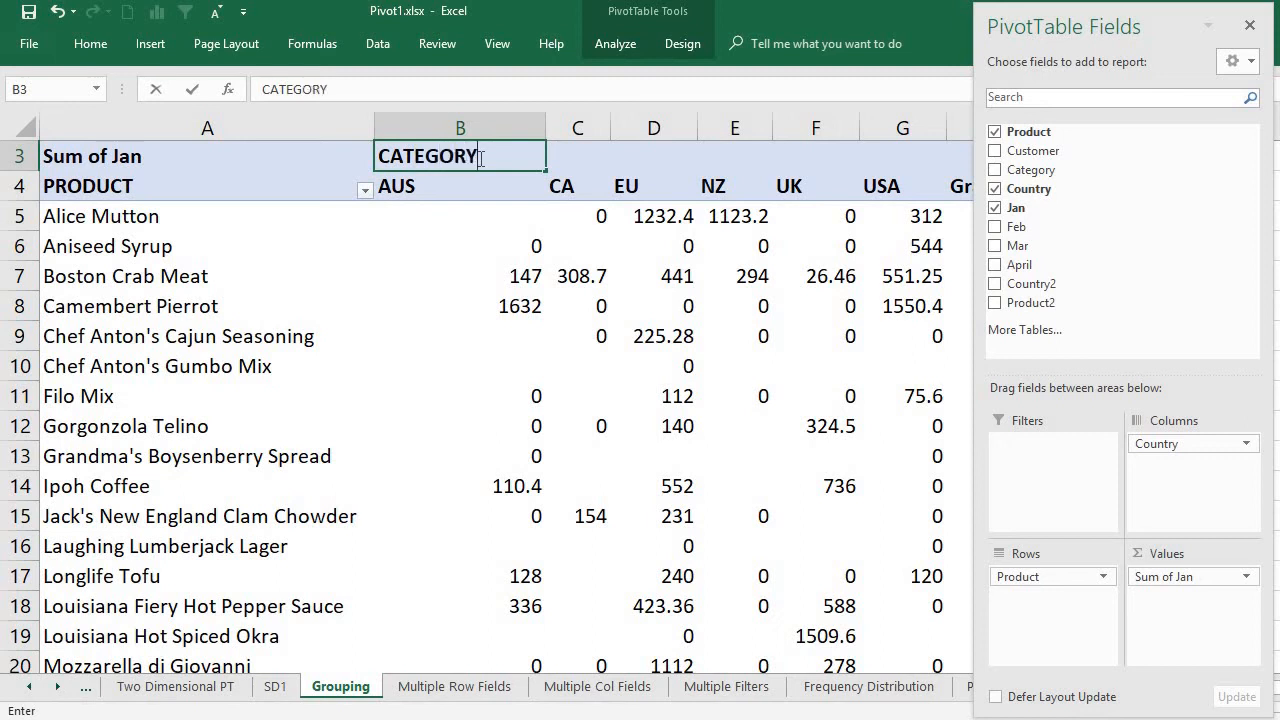
{"action": "left_click", "coordinate": [206, 226]}
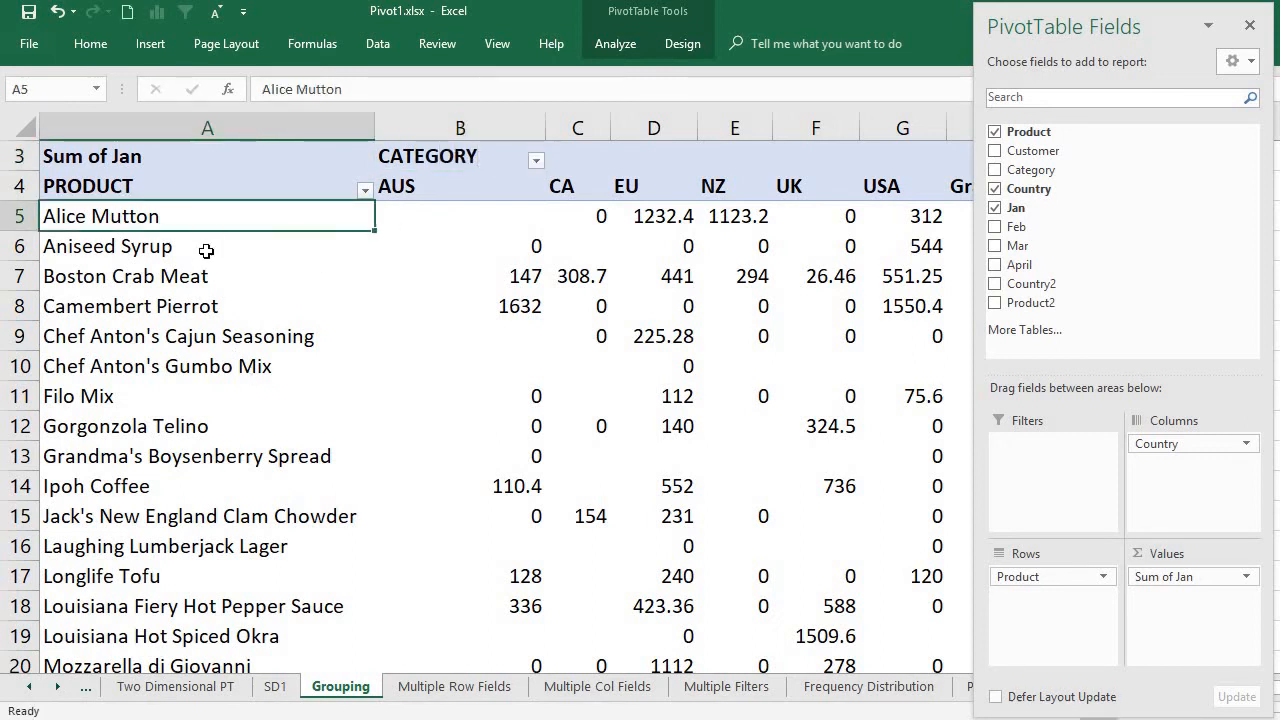
Step: Review the product names in the pivot table's row labels, from Alice Mutton down to Jack's New England Clam Chowder
{"action": "left_click", "coordinate": [205, 247]}
{"action": "left_click", "coordinate": [210, 226]}
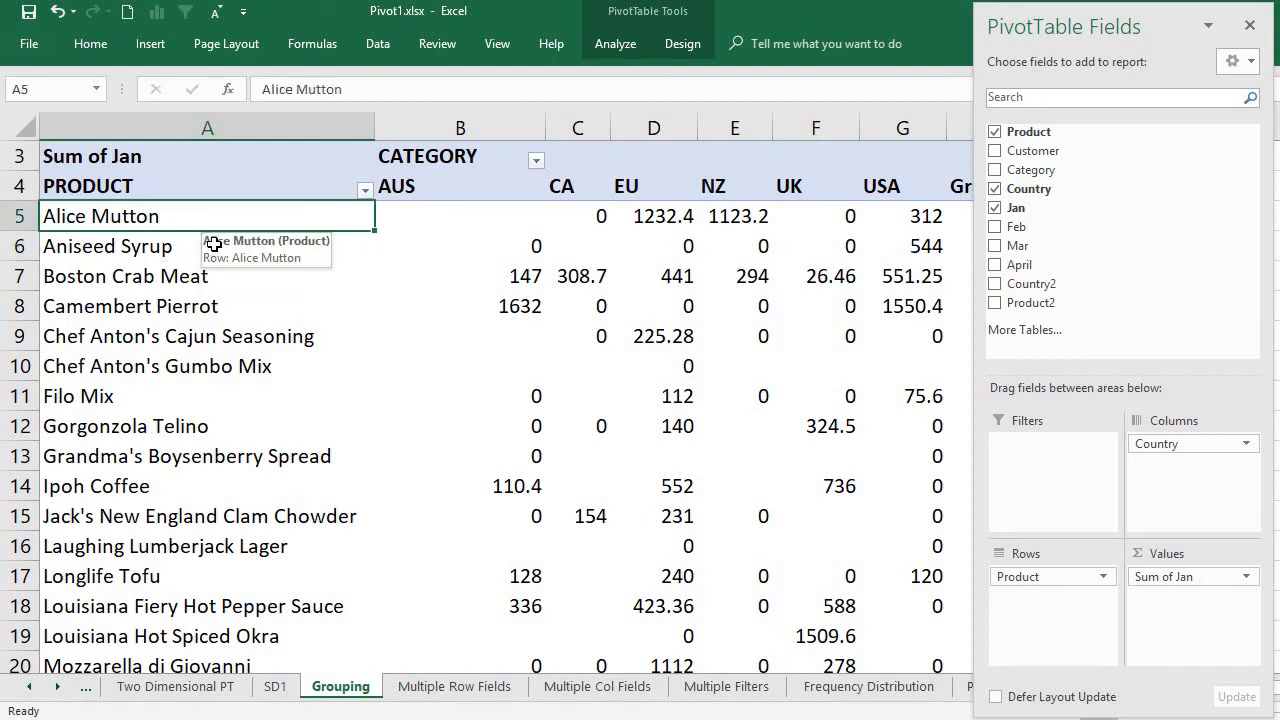
{"action": "left_click", "coordinate": [222, 248]}
{"action": "left_click", "coordinate": [217, 221]}
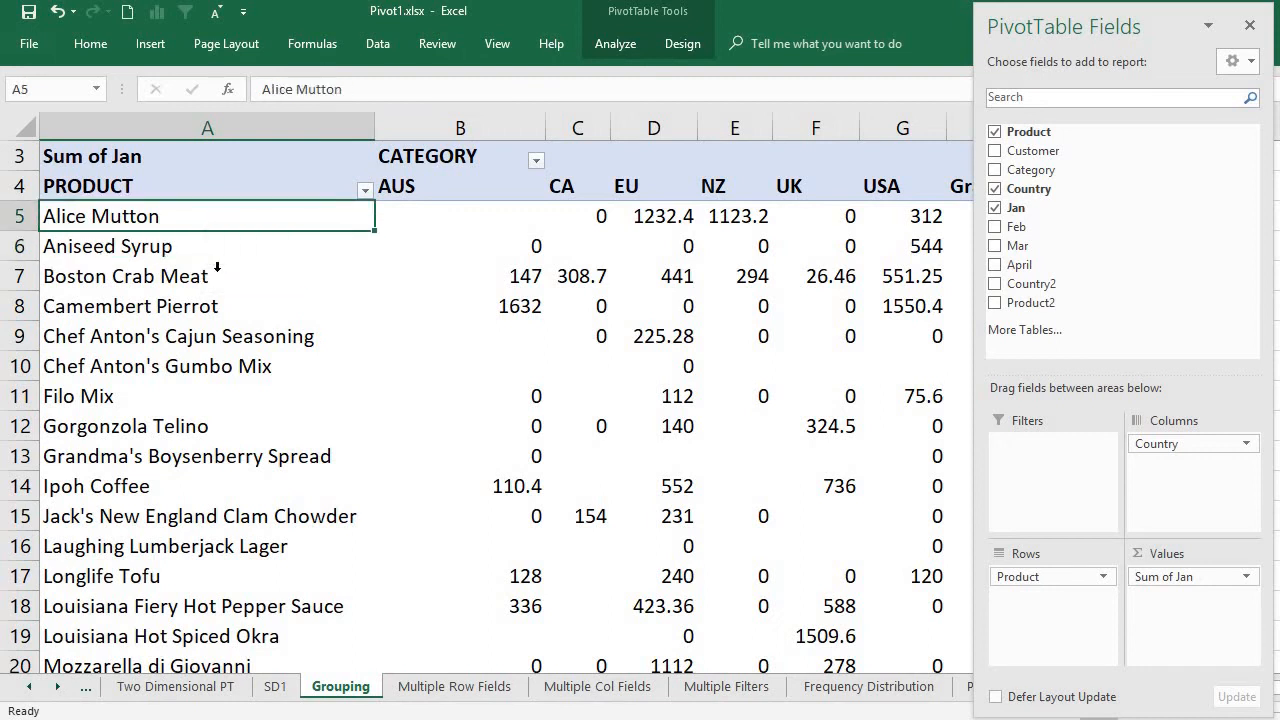
{"action": "left_click", "coordinate": [217, 263]}
{"action": "left_click", "coordinate": [214, 224]}
{"action": "left_click_drag", "start_coordinate": [123, 218], "coordinate": [141, 381]}
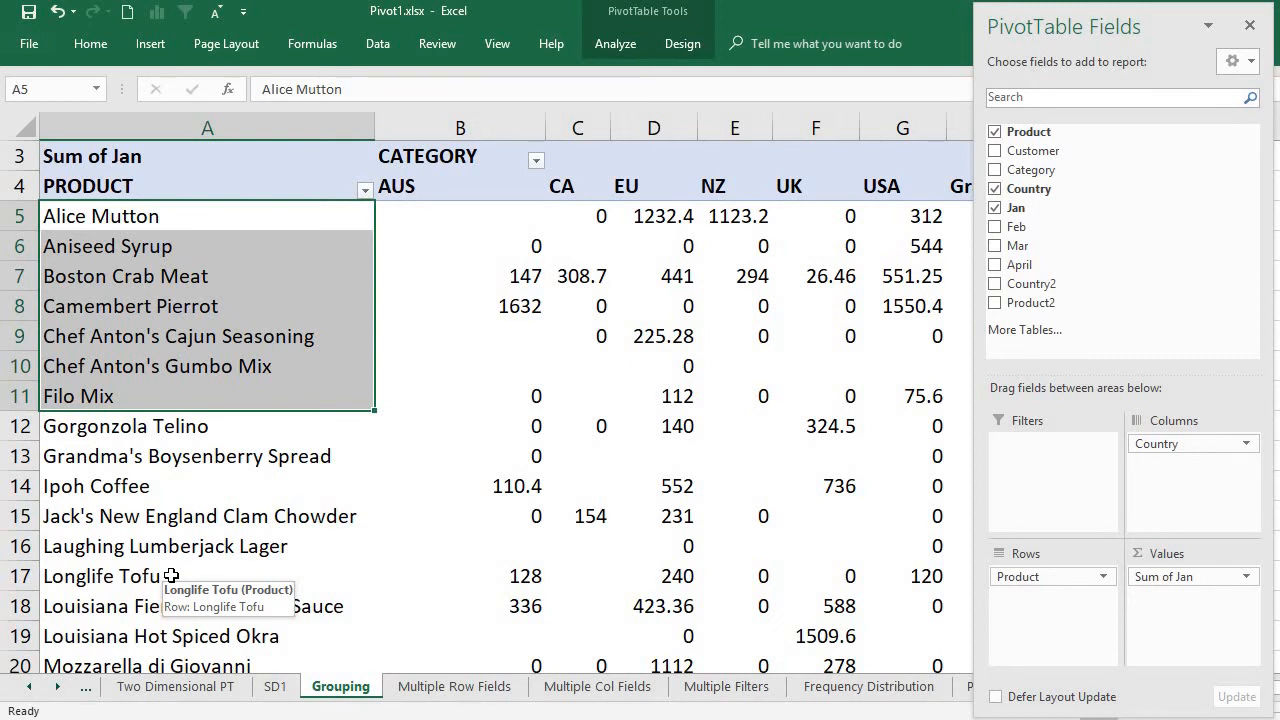
{"action": "left_click", "coordinate": [169, 217]}
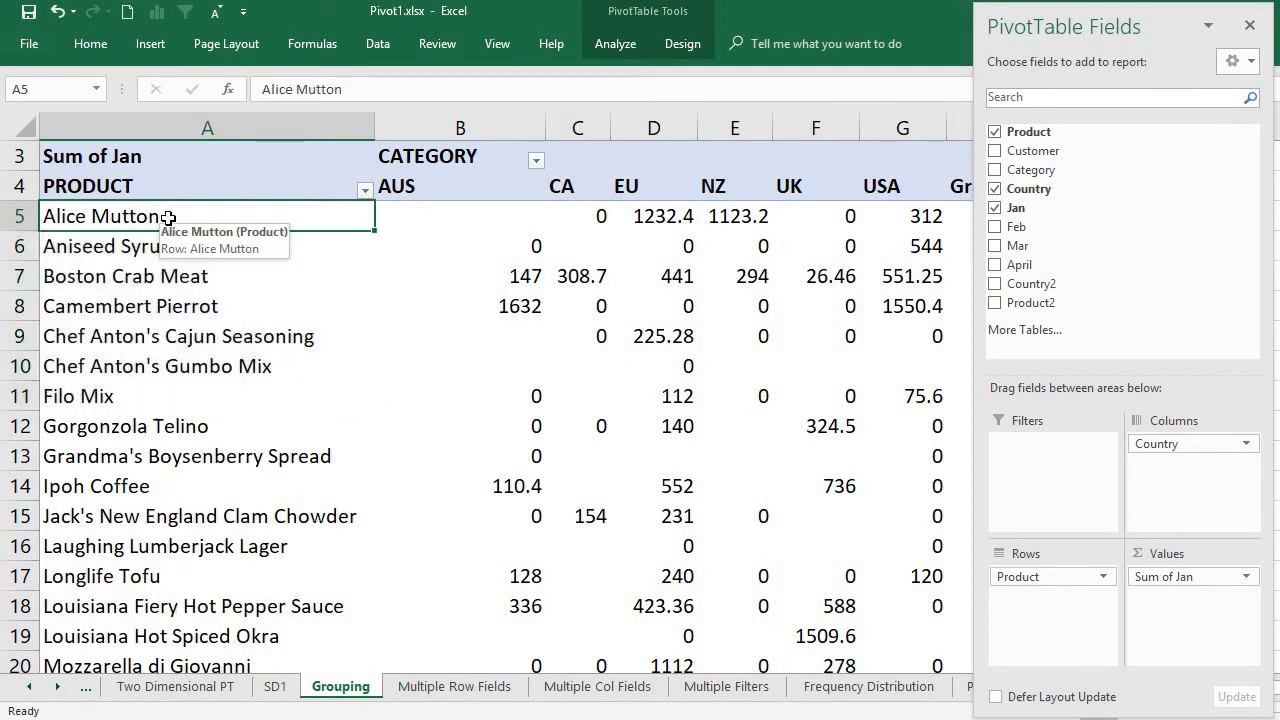
{"action": "left_click", "coordinate": [188, 342], "text": "shift"}
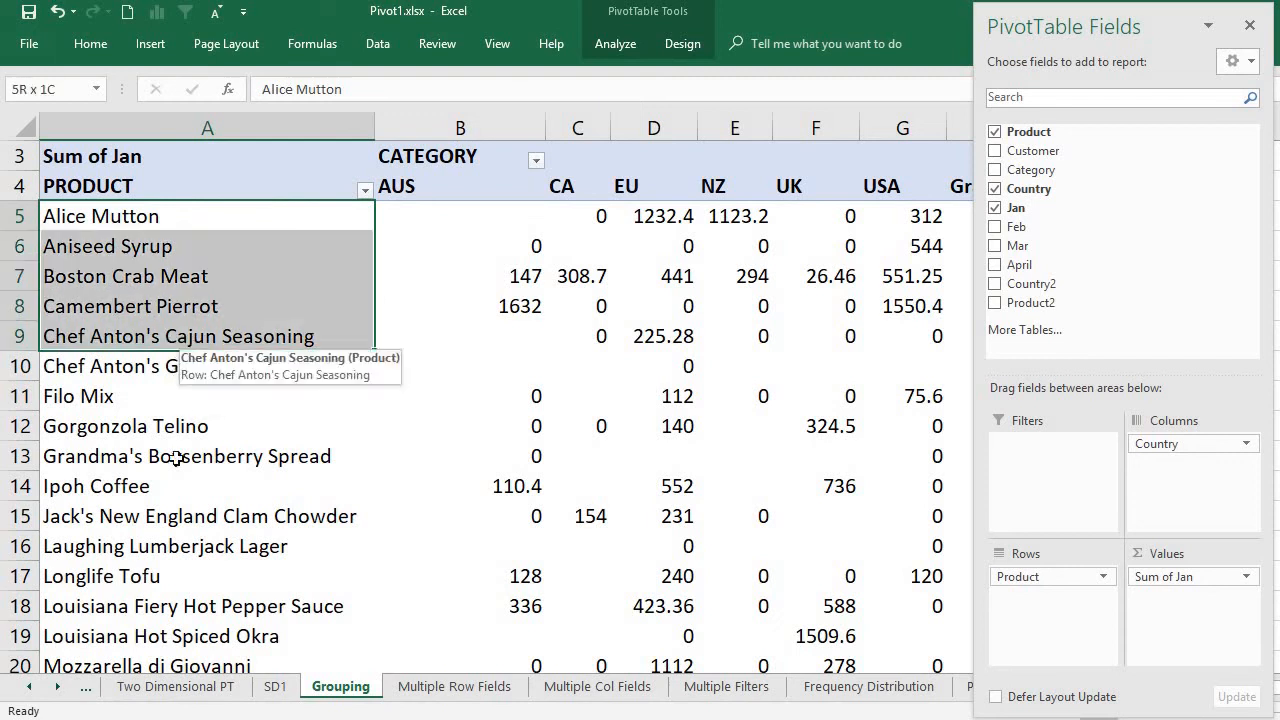
{"action": "left_click", "coordinate": [172, 530]}
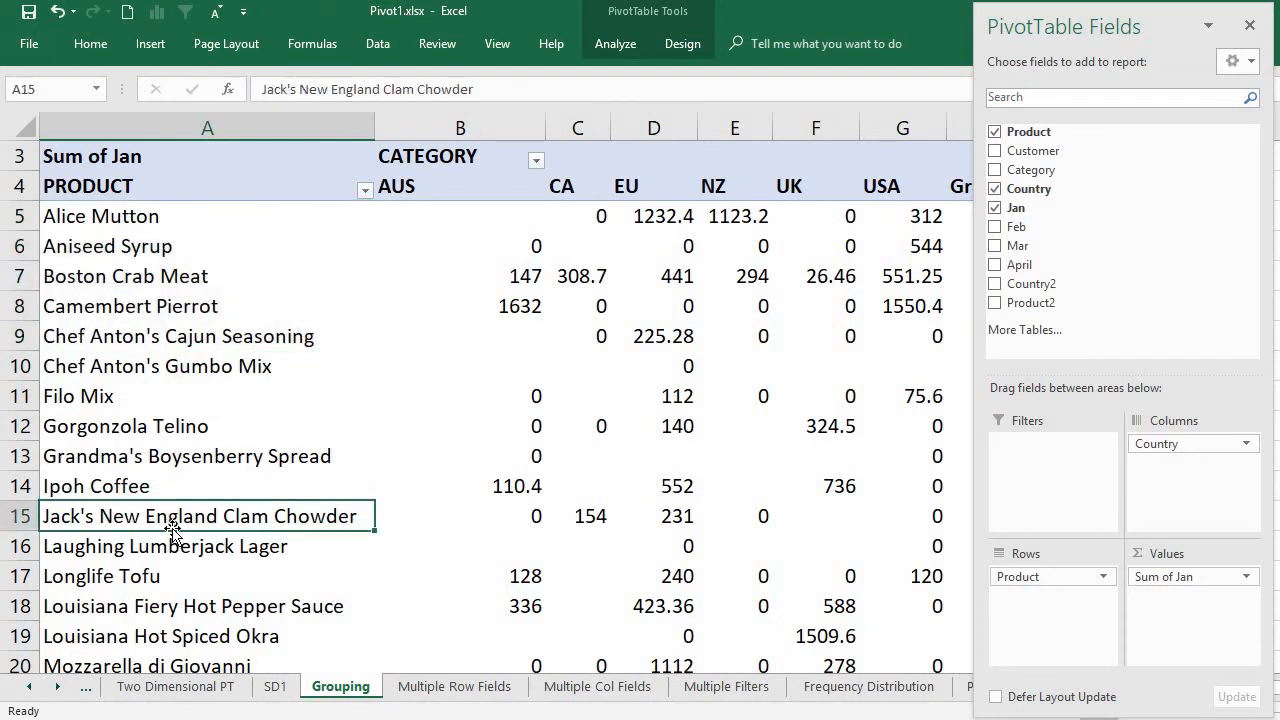
{"action": "left_click", "coordinate": [192, 292]}
{"action": "left_click", "coordinate": [187, 187]}
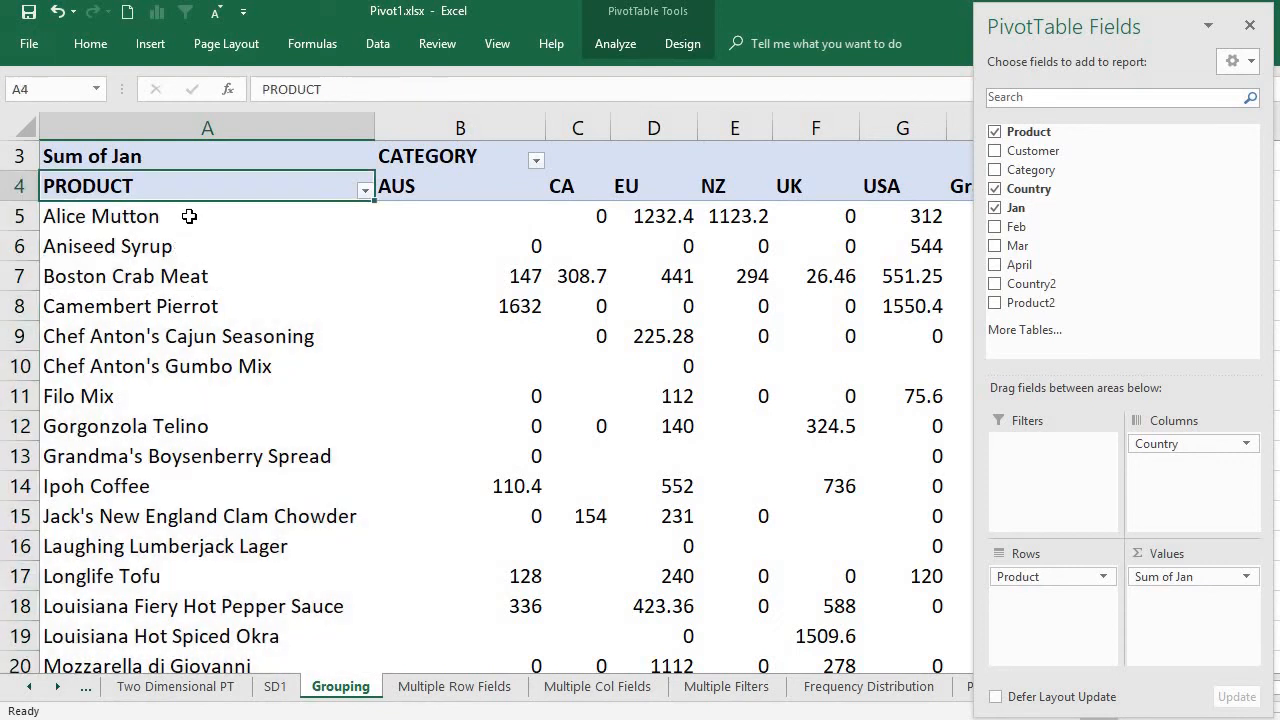
{"action": "left_click", "coordinate": [189, 221]}
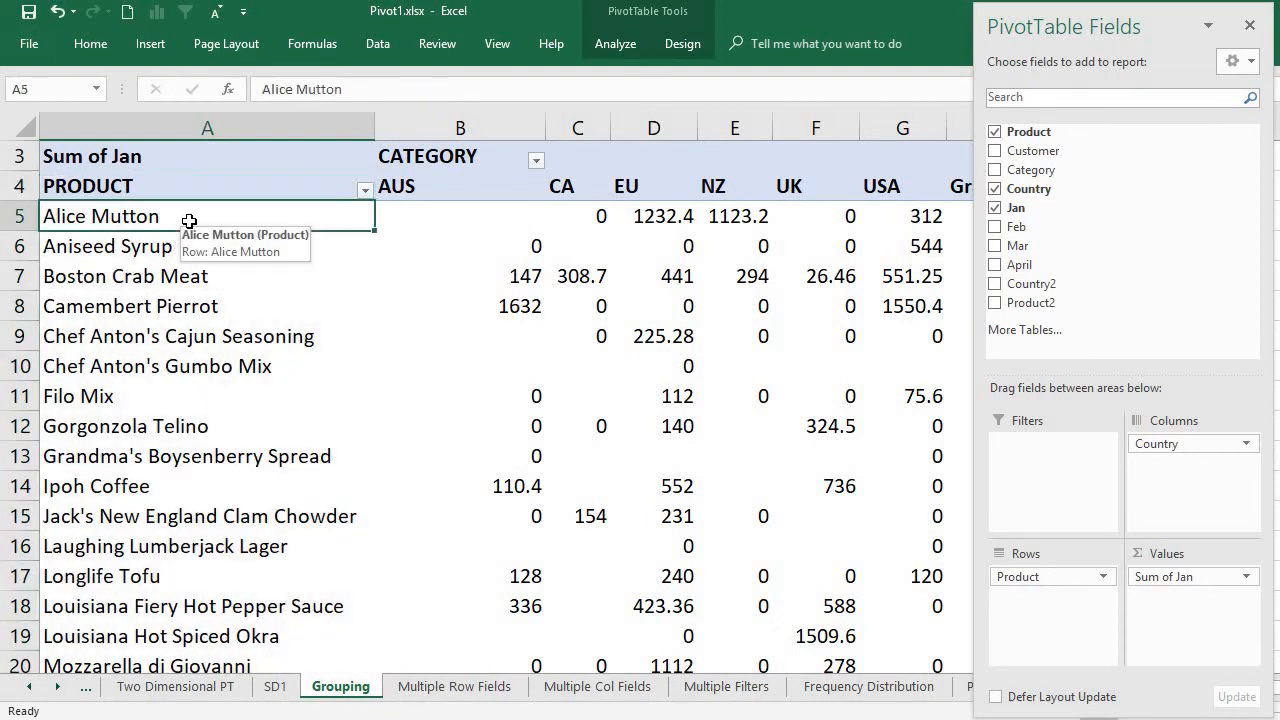
Step: Try selecting the adjacent product labels from Alice Mutton through Gorgonzola Telino
{"action": "left_click", "coordinate": [178, 250], "text": "shift"}
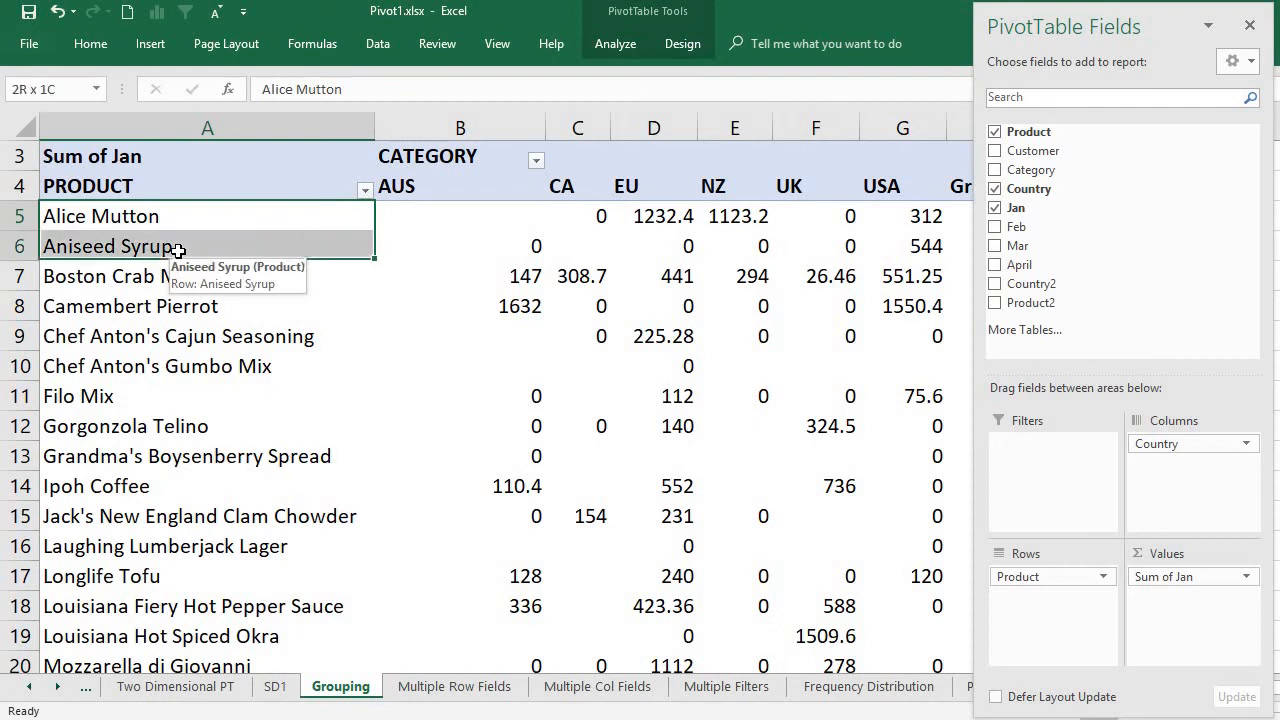
{"action": "left_click", "coordinate": [180, 313], "text": "ctrl"}
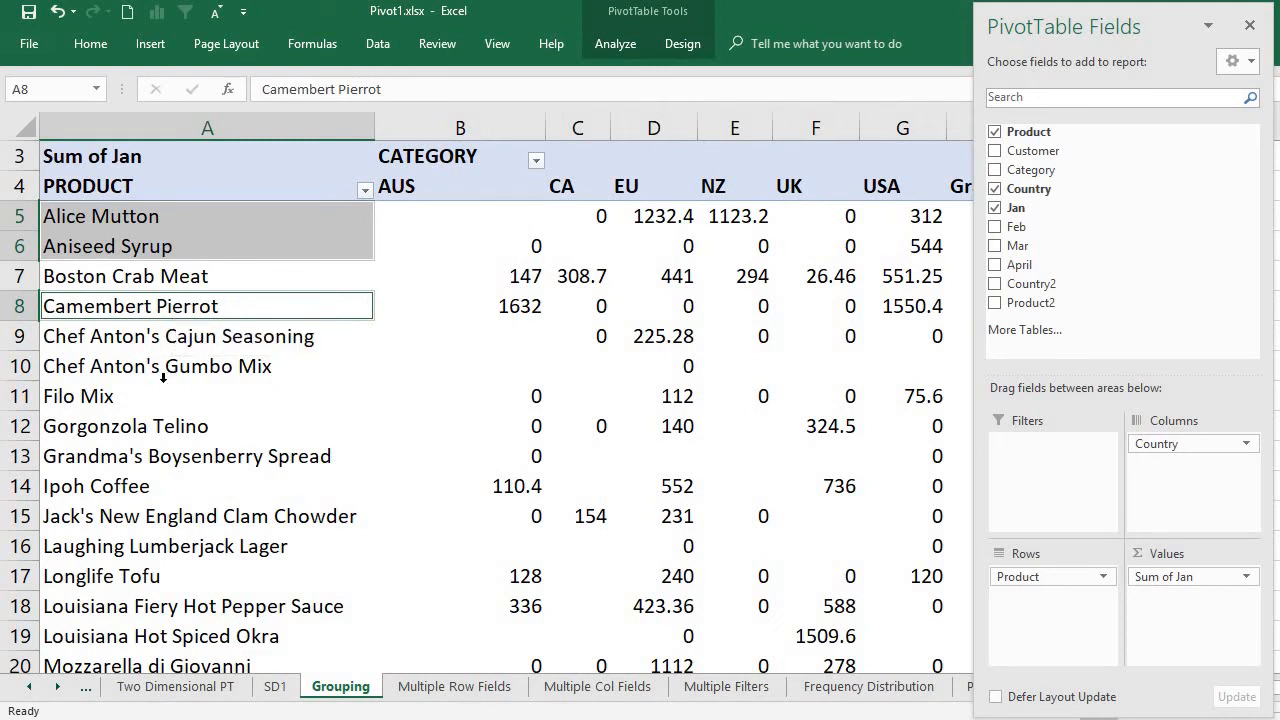
{"action": "left_click", "coordinate": [184, 208]}
{"action": "left_click", "coordinate": [184, 208]}
{"action": "left_click_drag", "start_coordinate": [184, 224], "coordinate": [203, 413]}
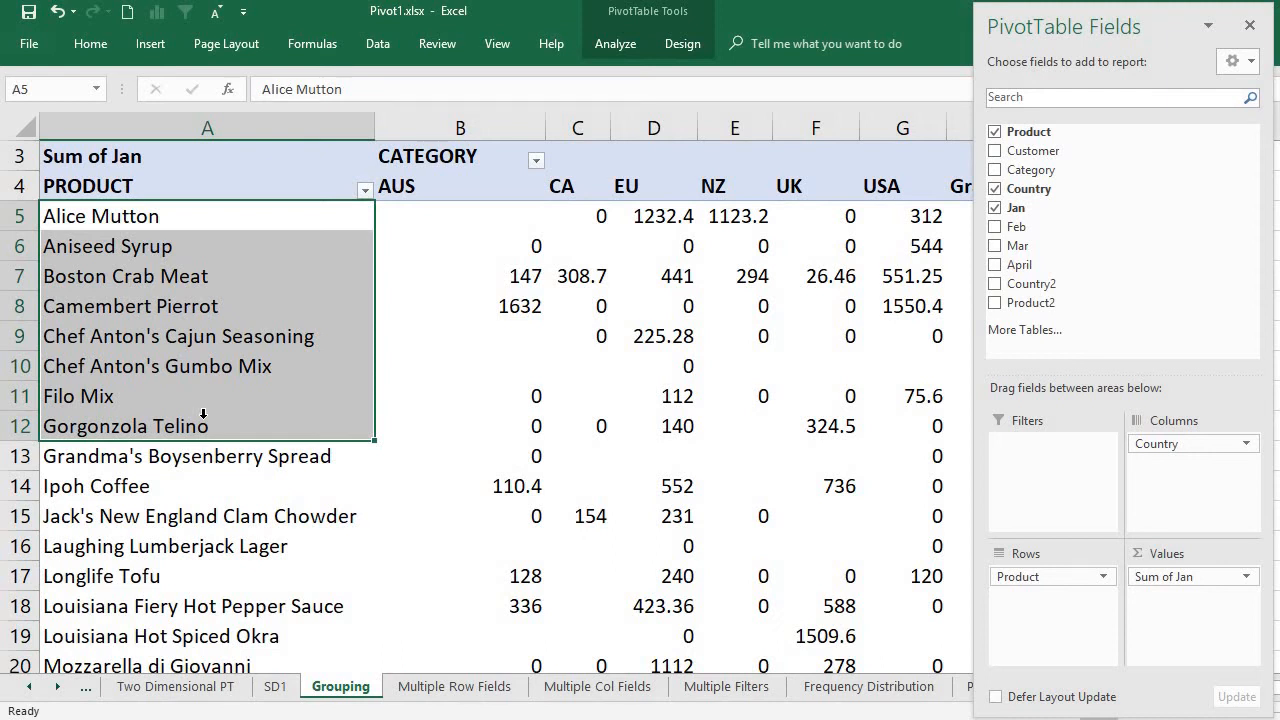
Step: Try selecting only the non-adjacent products Alice Mutton, Camembert Pierrot, Filo Mix and Grandma's Boysenberry Spread
{"action": "left_click", "coordinate": [236, 214]}
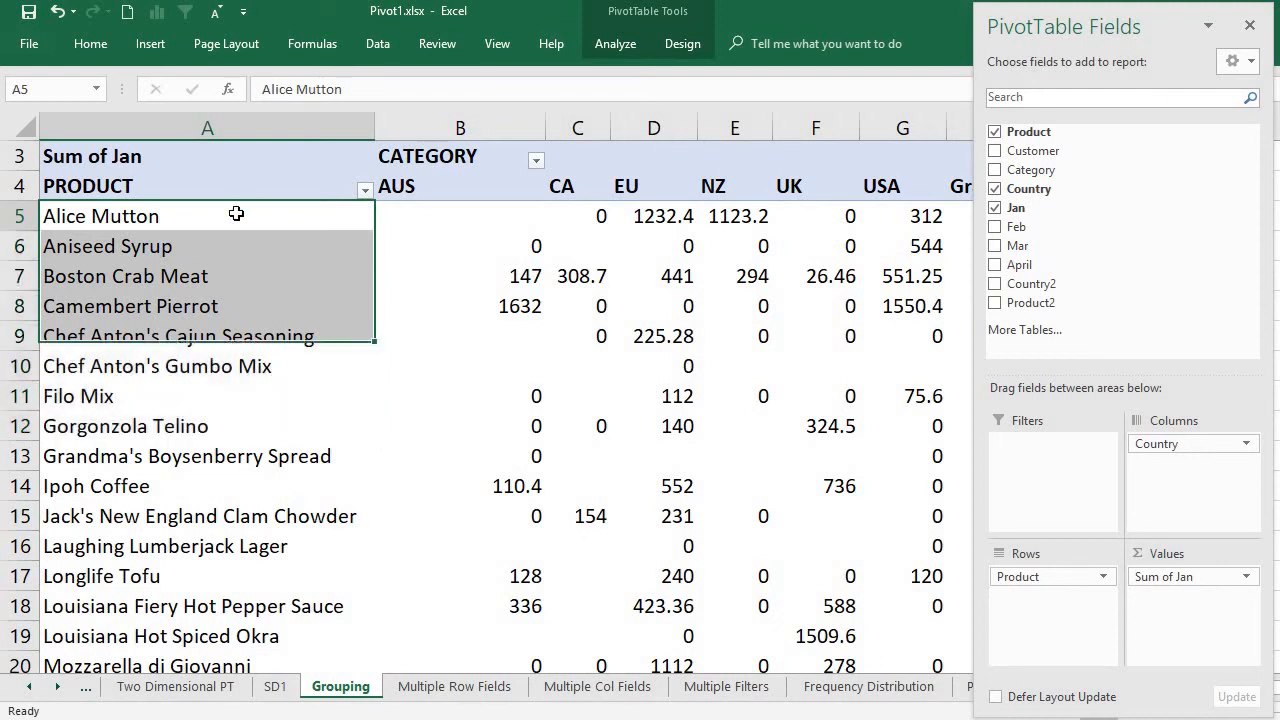
{"action": "left_click", "coordinate": [222, 305], "text": "ctrl"}
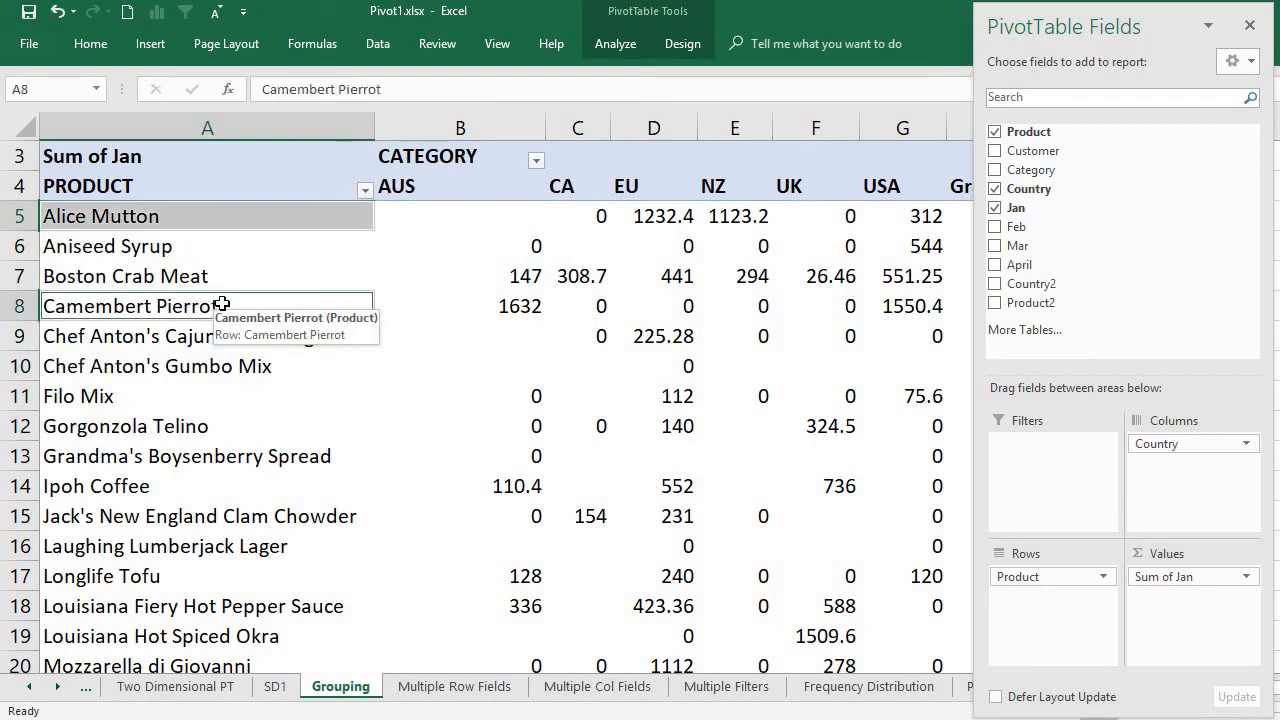
{"action": "left_click", "coordinate": [209, 408], "text": "ctrl"}
{"action": "left_click", "coordinate": [209, 456], "text": "ctrl"}
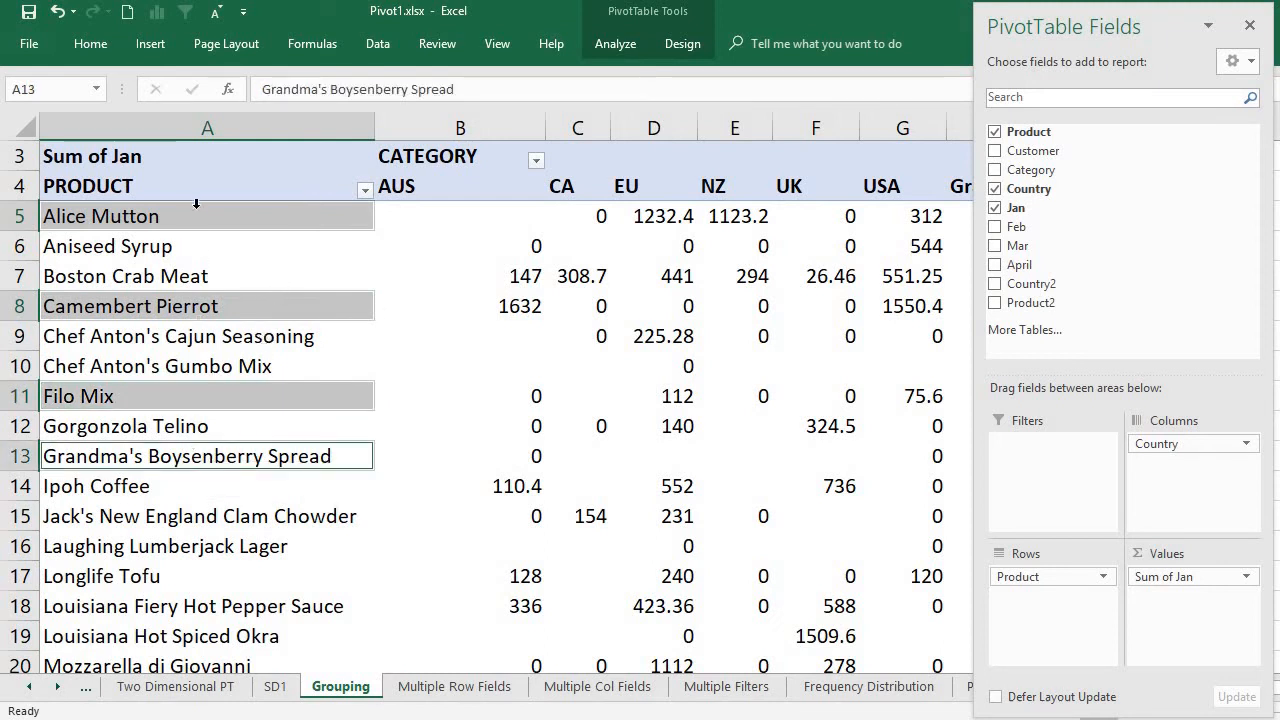
Step: Group the products from Alice Mutton through Ipoh Coffee in the pivot table and collapse the new group
{"action": "left_click_drag", "start_coordinate": [195, 215], "coordinate": [231, 424]}
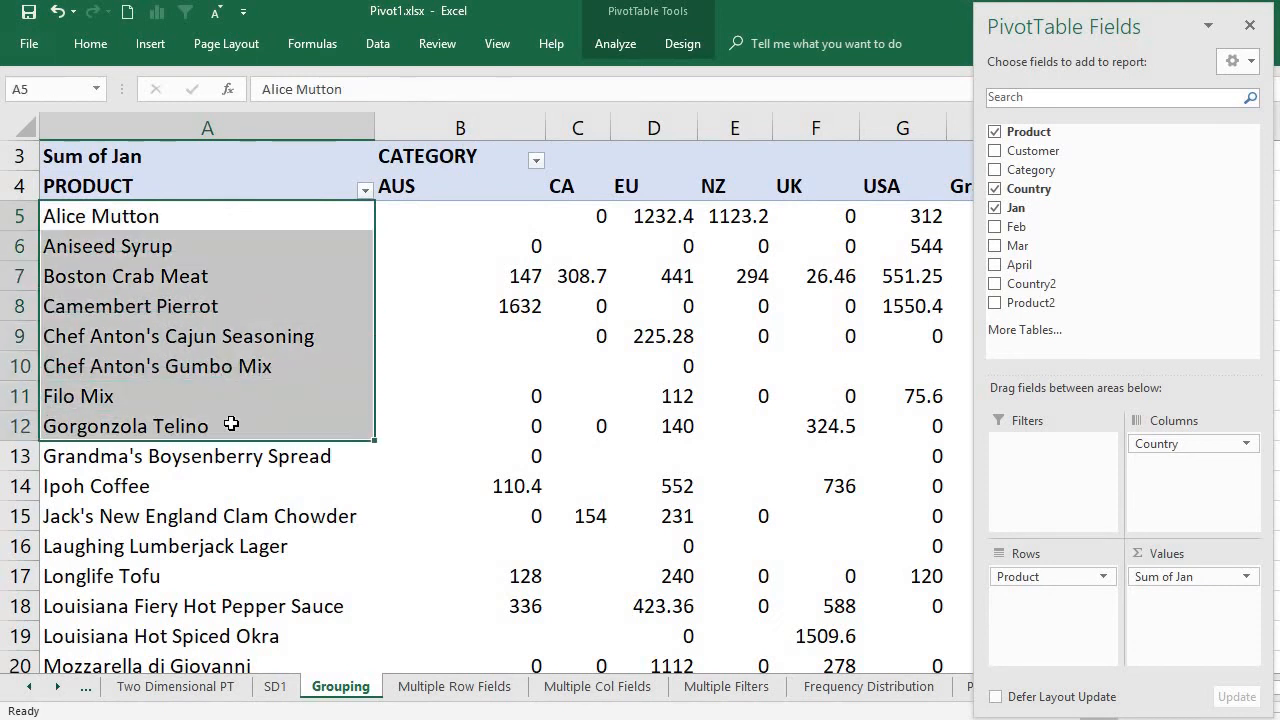
{"action": "left_click", "coordinate": [205, 473]}
{"action": "left_click_drag", "start_coordinate": [193, 489], "coordinate": [177, 219]}
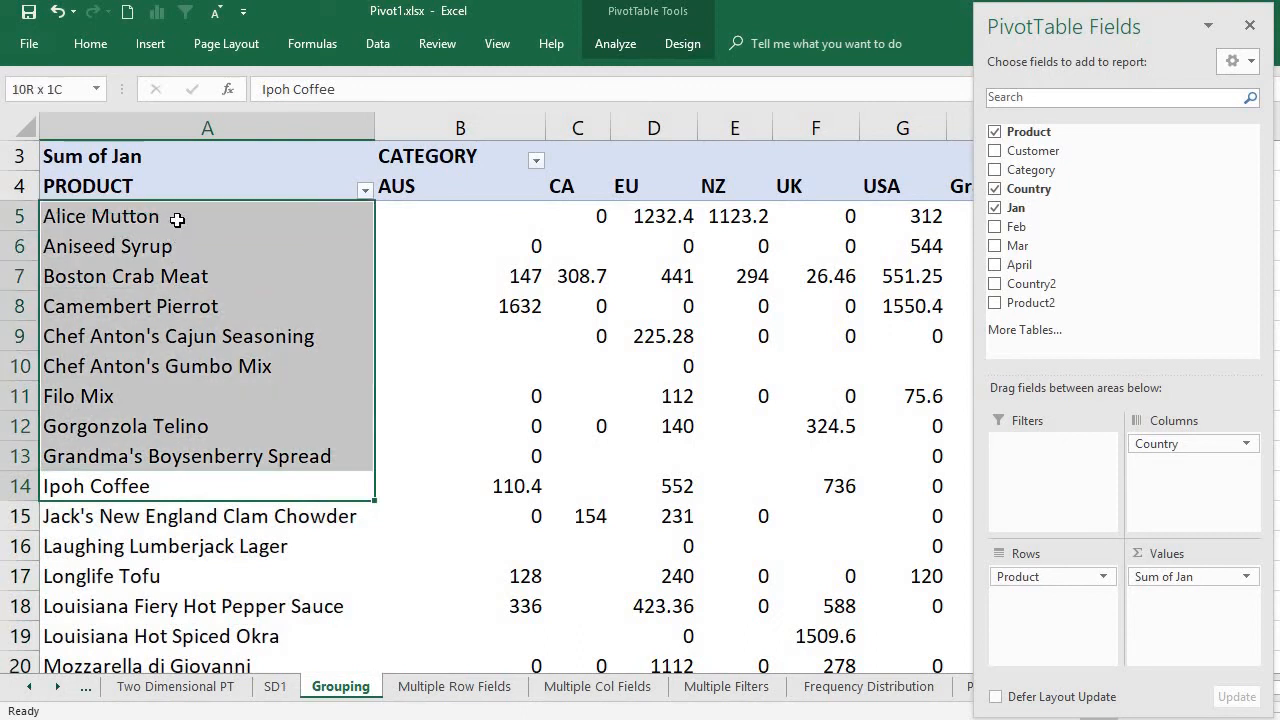
{"action": "right_click", "coordinate": [186, 276]}
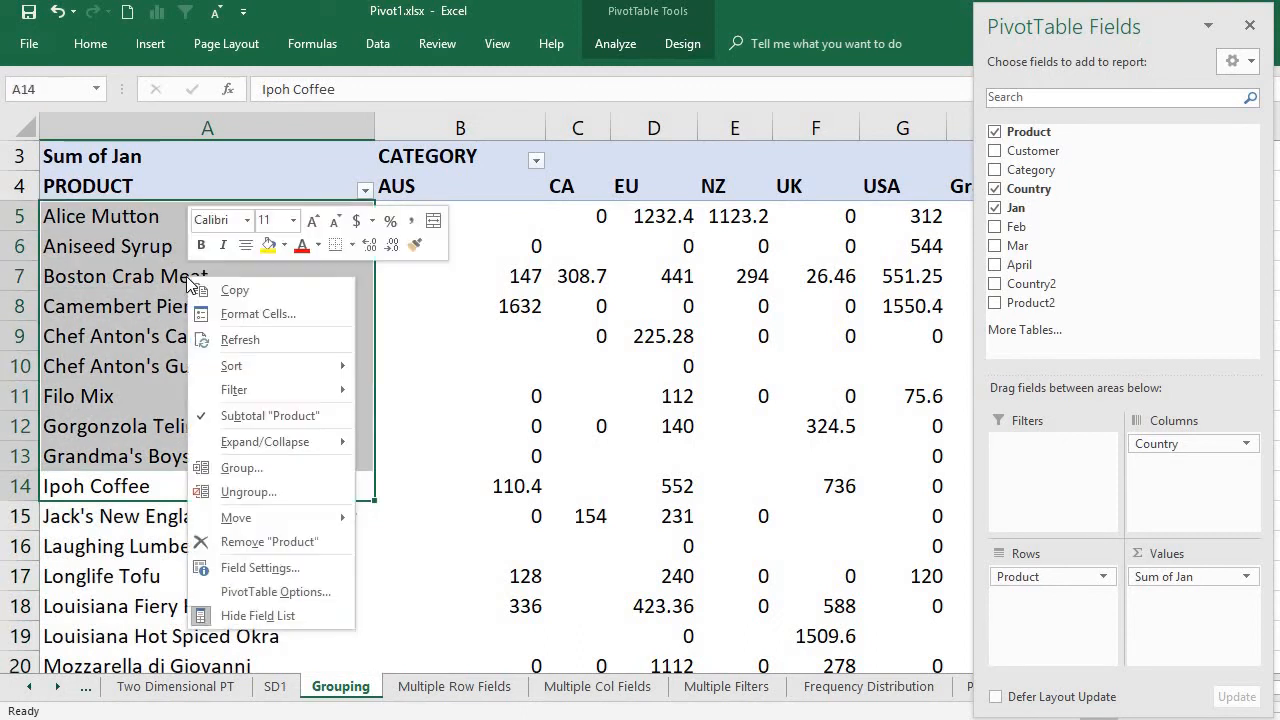
{"action": "left_click", "coordinate": [262, 470]}
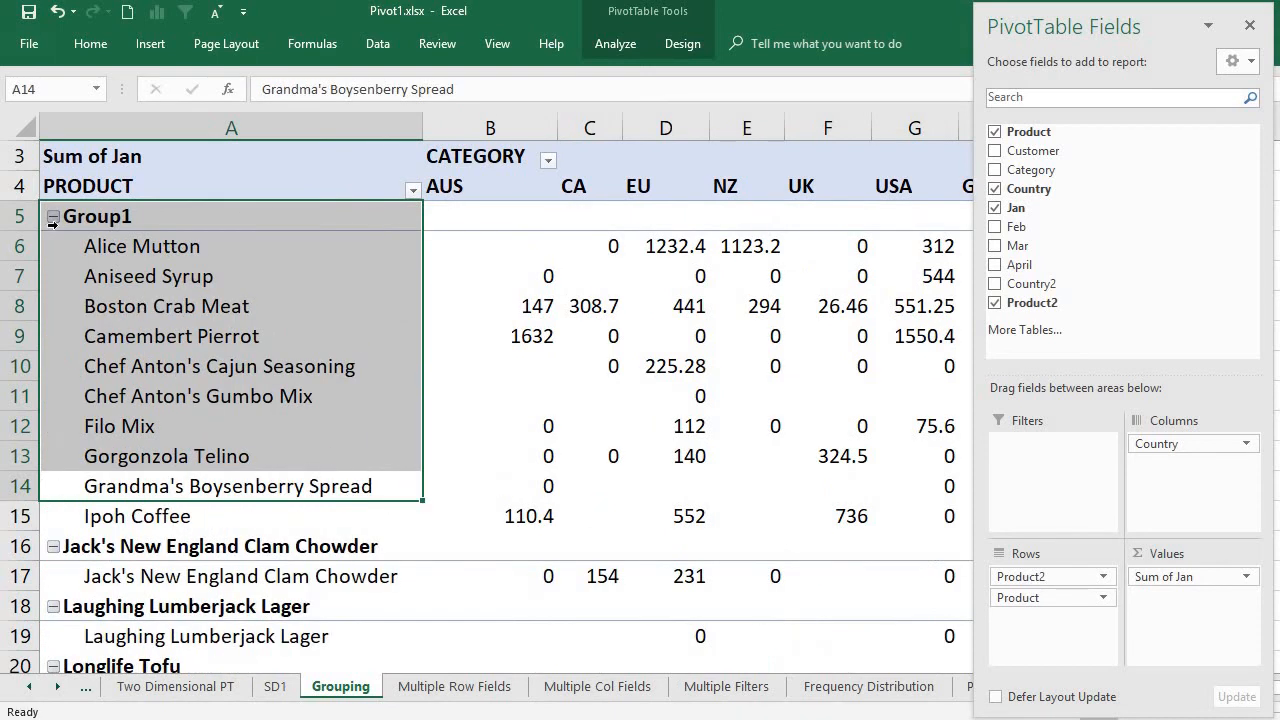
{"action": "left_click", "coordinate": [124, 218]}
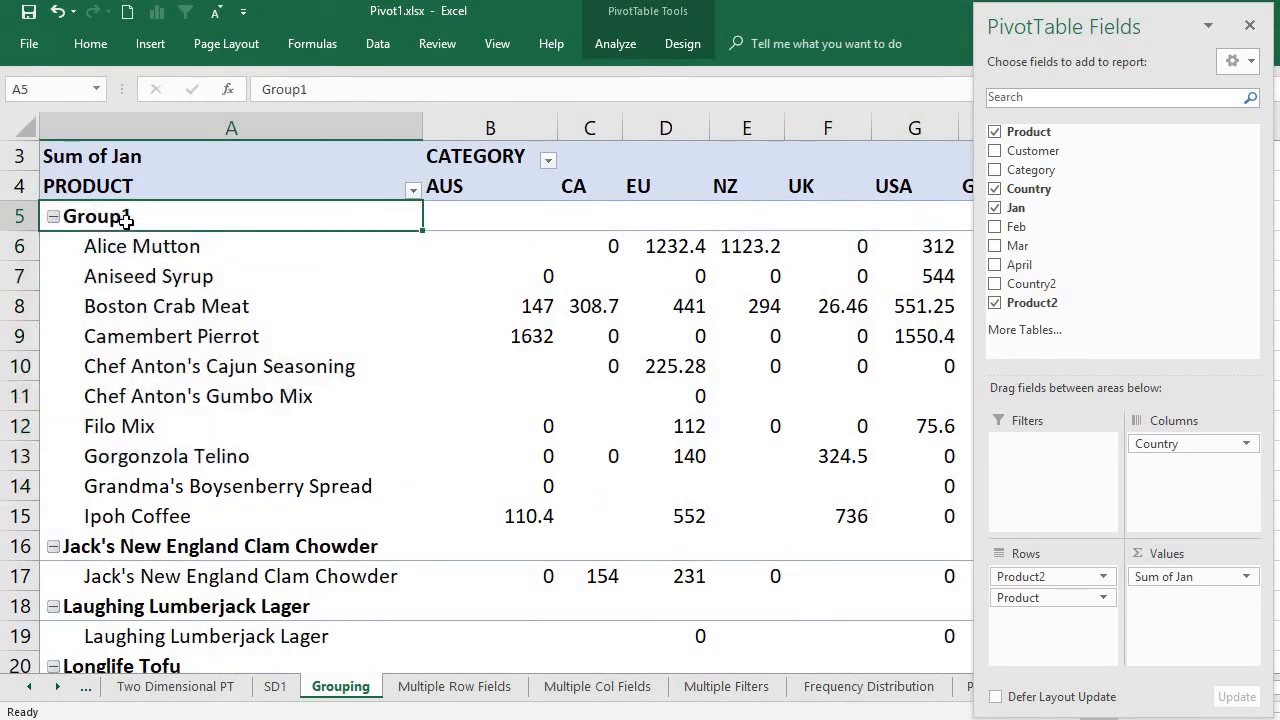
{"action": "left_click", "coordinate": [54, 217]}
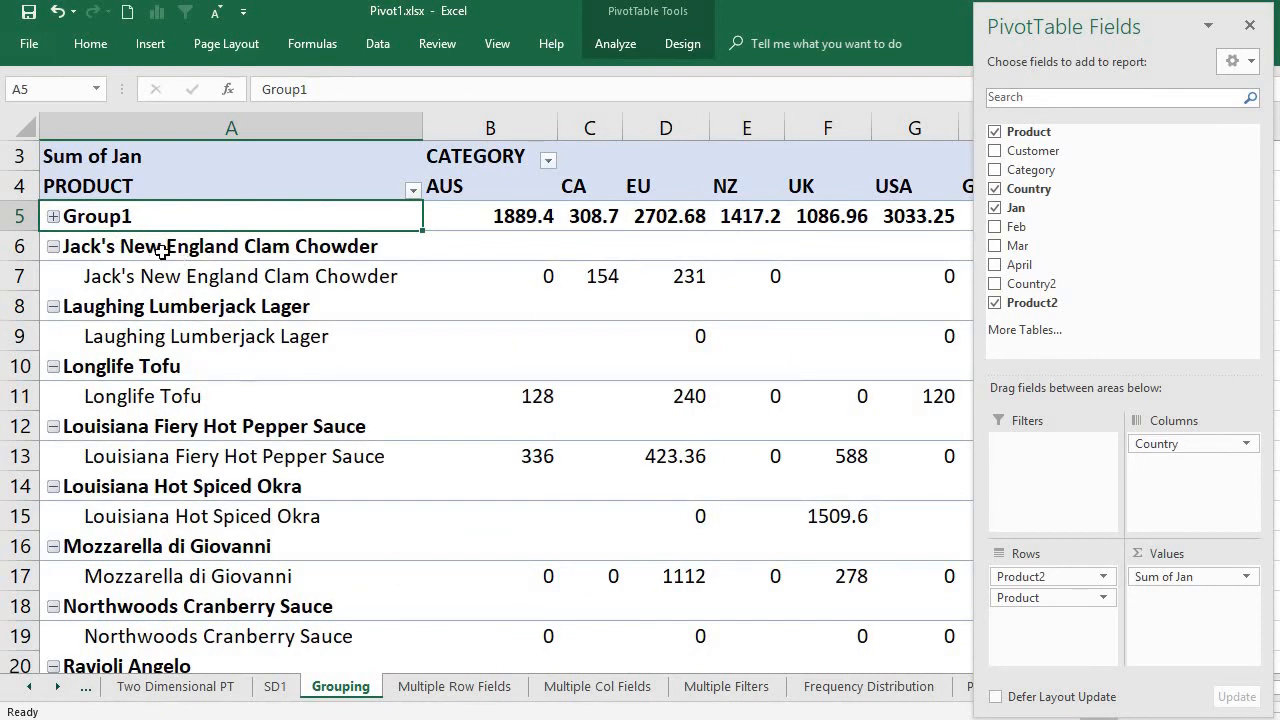
Step: Group the remaining products from Jack's New England Clam Chowder through Veggie-spread and collapse that group
{"action": "left_click_drag", "start_coordinate": [161, 250], "coordinate": [245, 628]}
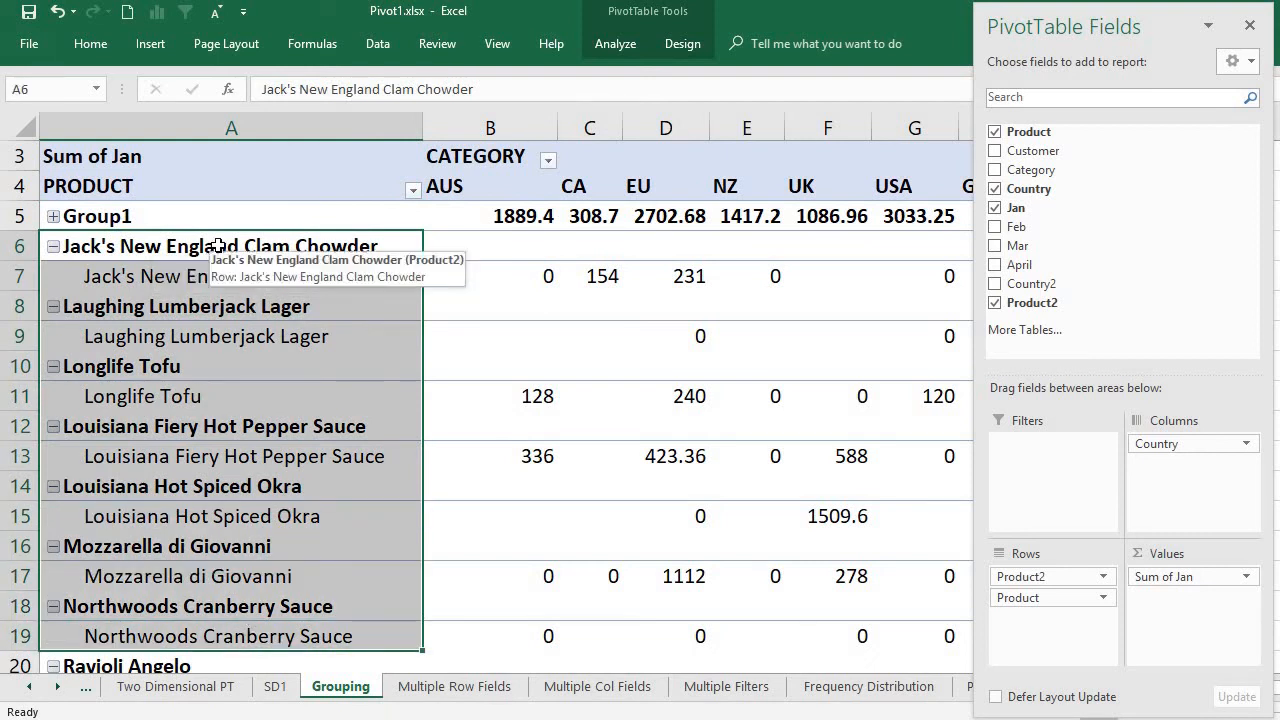
{"action": "left_click_drag", "start_coordinate": [213, 256], "coordinate": [256, 577]}
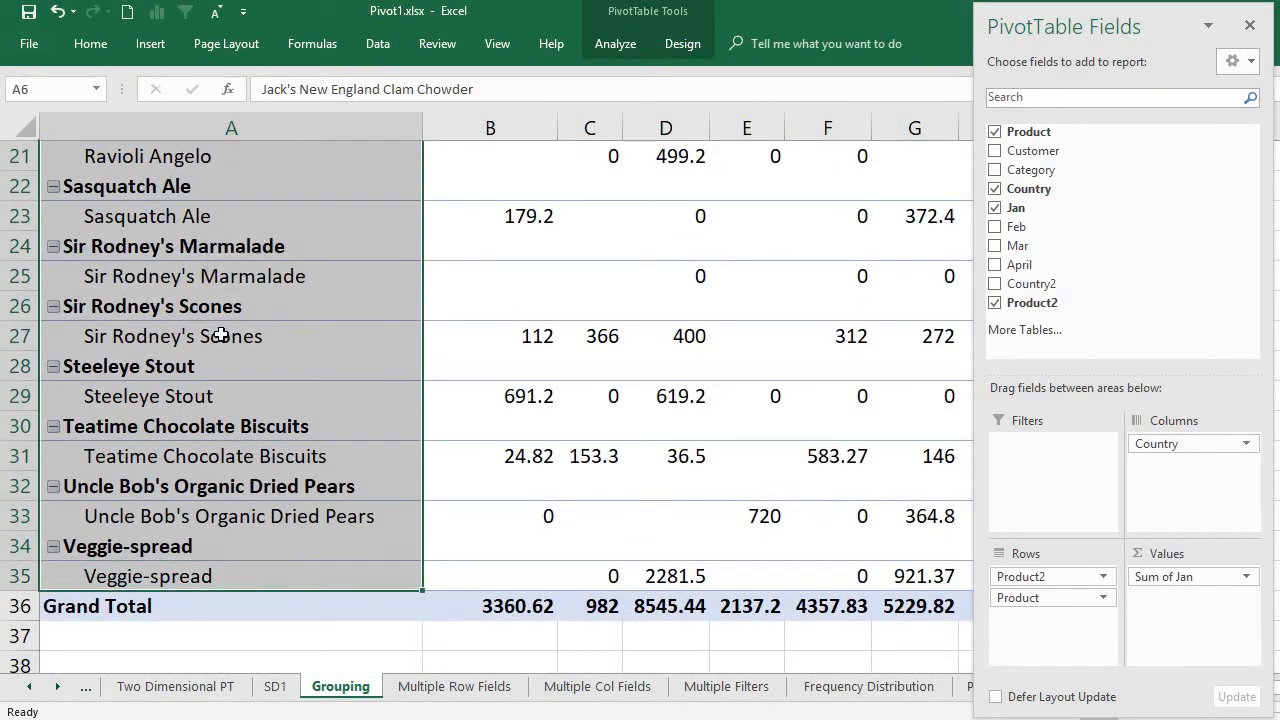
{"action": "right_click", "coordinate": [218, 331]}
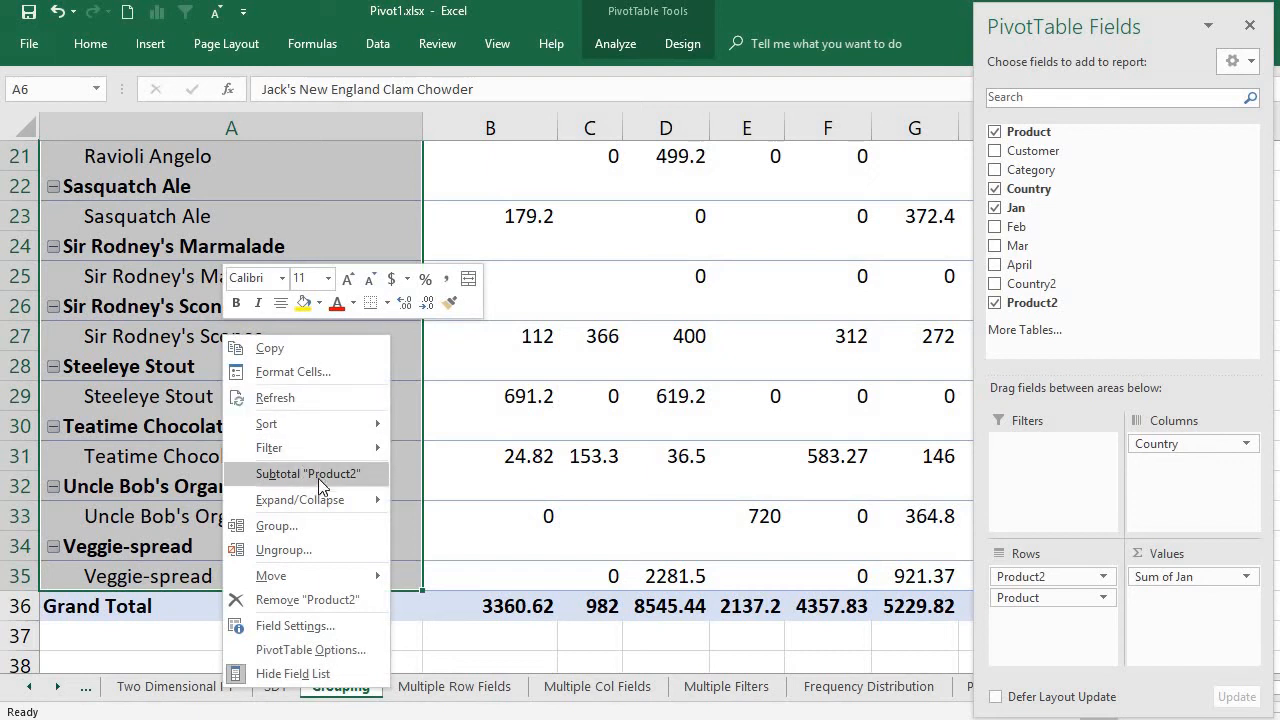
{"action": "left_click", "coordinate": [308, 535]}
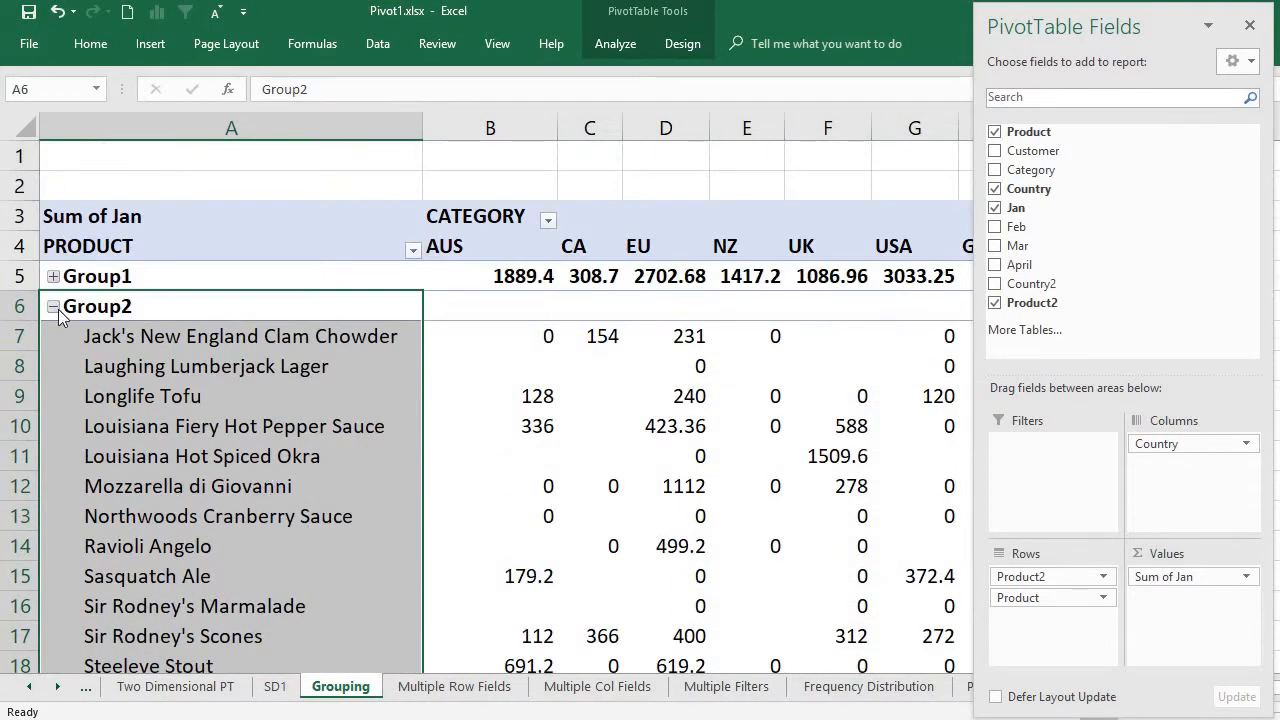
{"action": "left_click", "coordinate": [53, 307]}
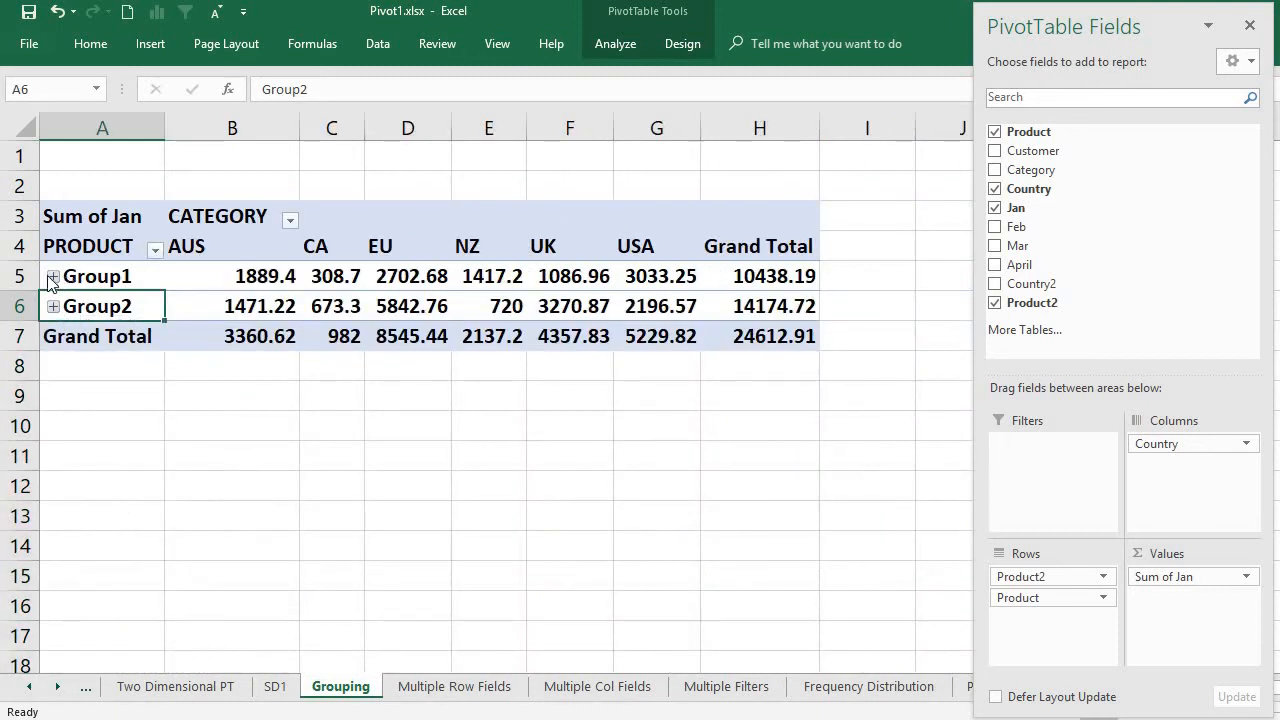
Step: Examine the products inside Group1 and the group's January totals per country and overall
{"action": "left_click", "coordinate": [53, 277]}
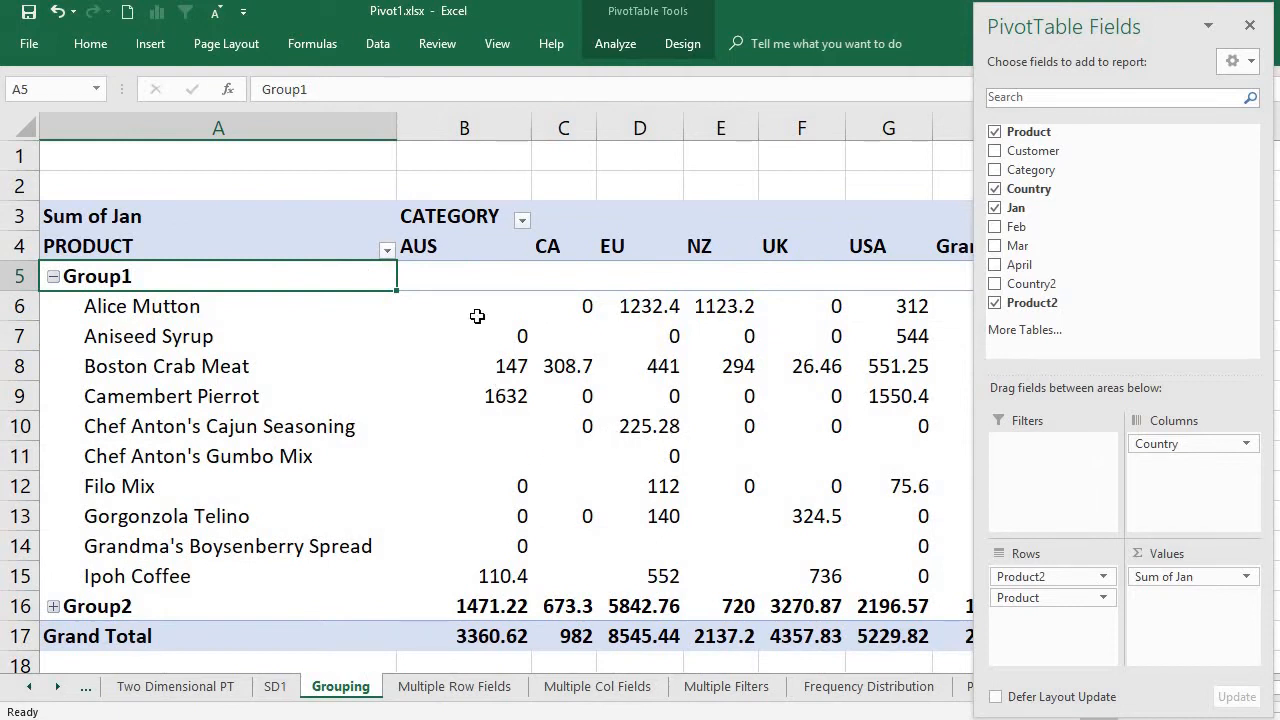
{"action": "left_click", "coordinate": [53, 277]}
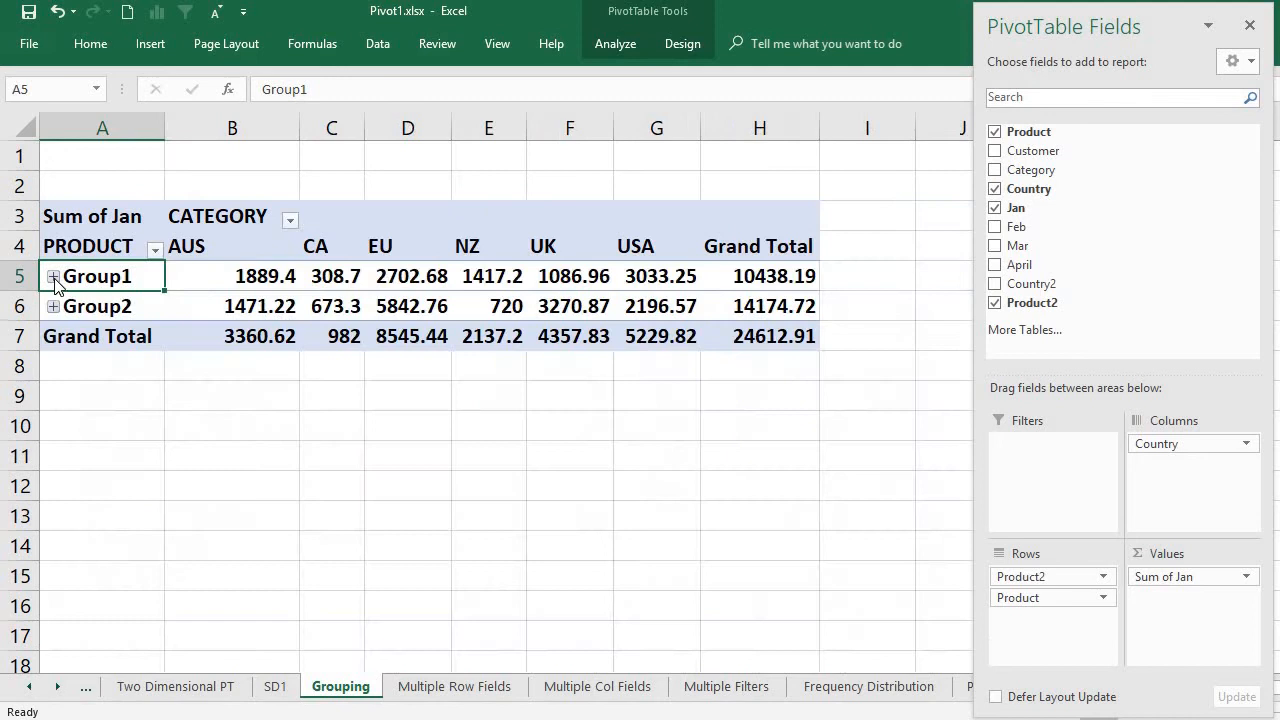
{"action": "left_click", "coordinate": [235, 280]}
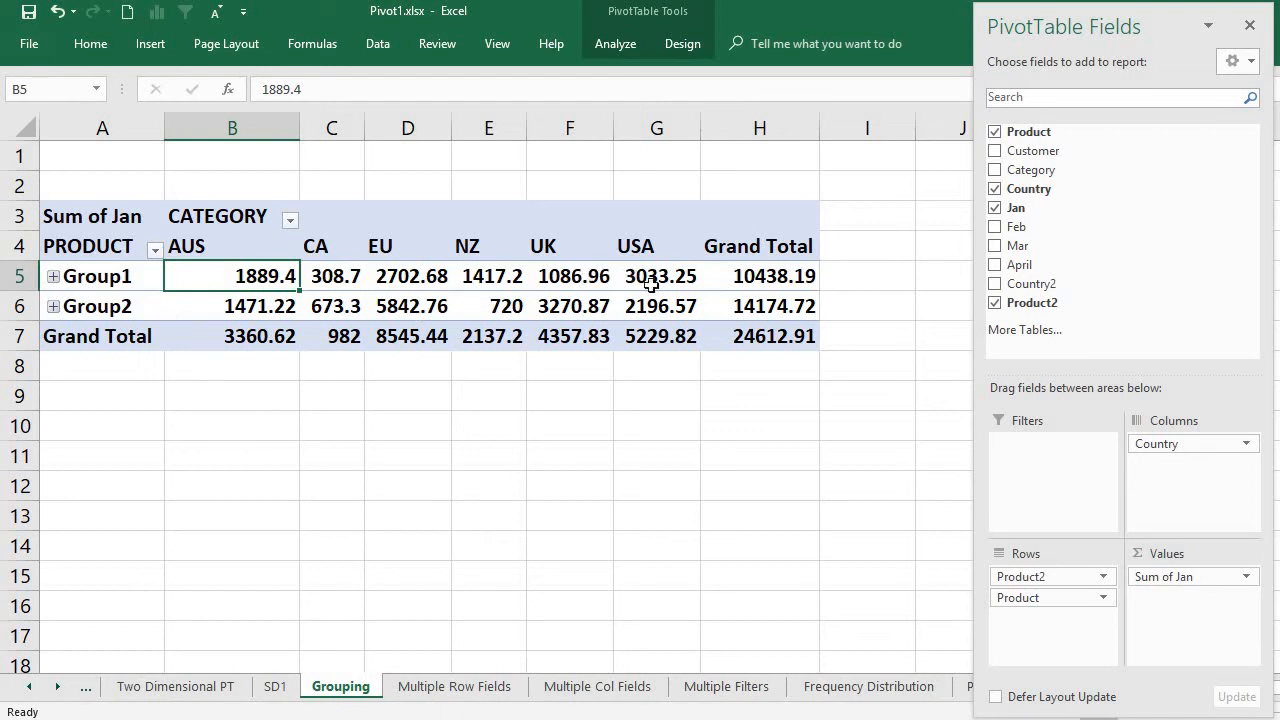
{"action": "left_click", "coordinate": [746, 277]}
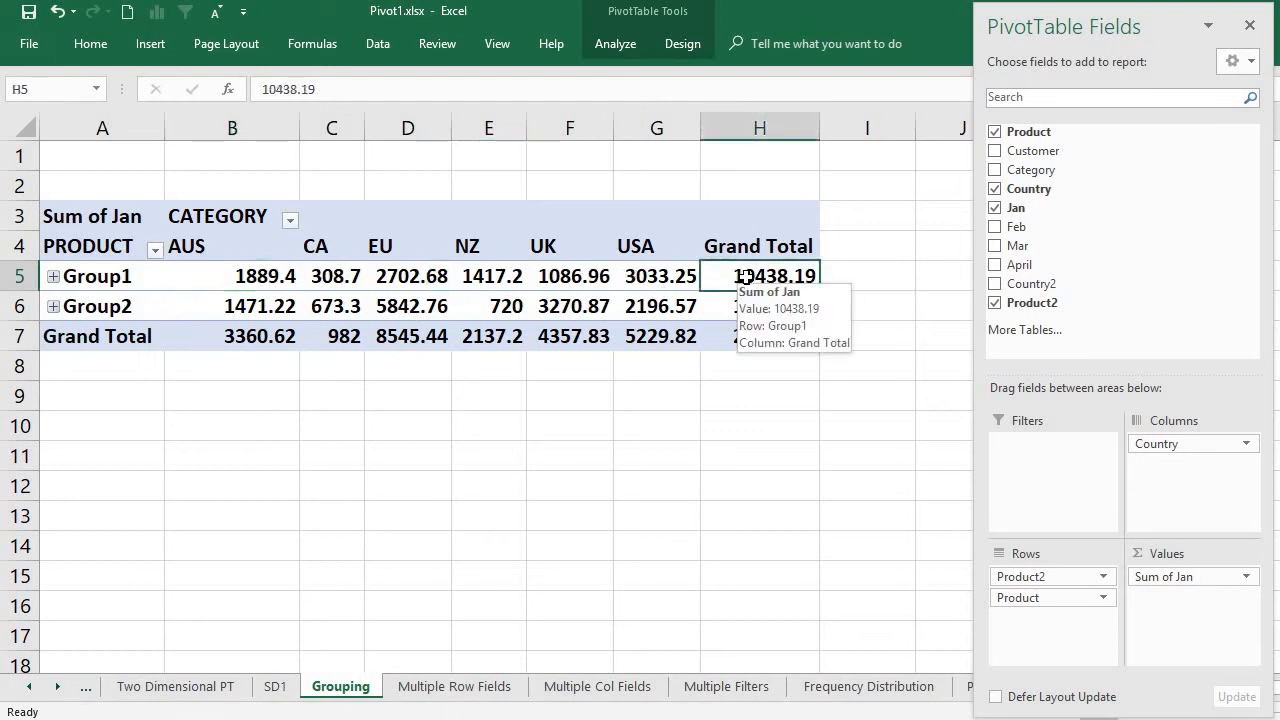
{"action": "left_click", "coordinate": [670, 280]}
{"action": "left_click", "coordinate": [580, 280]}
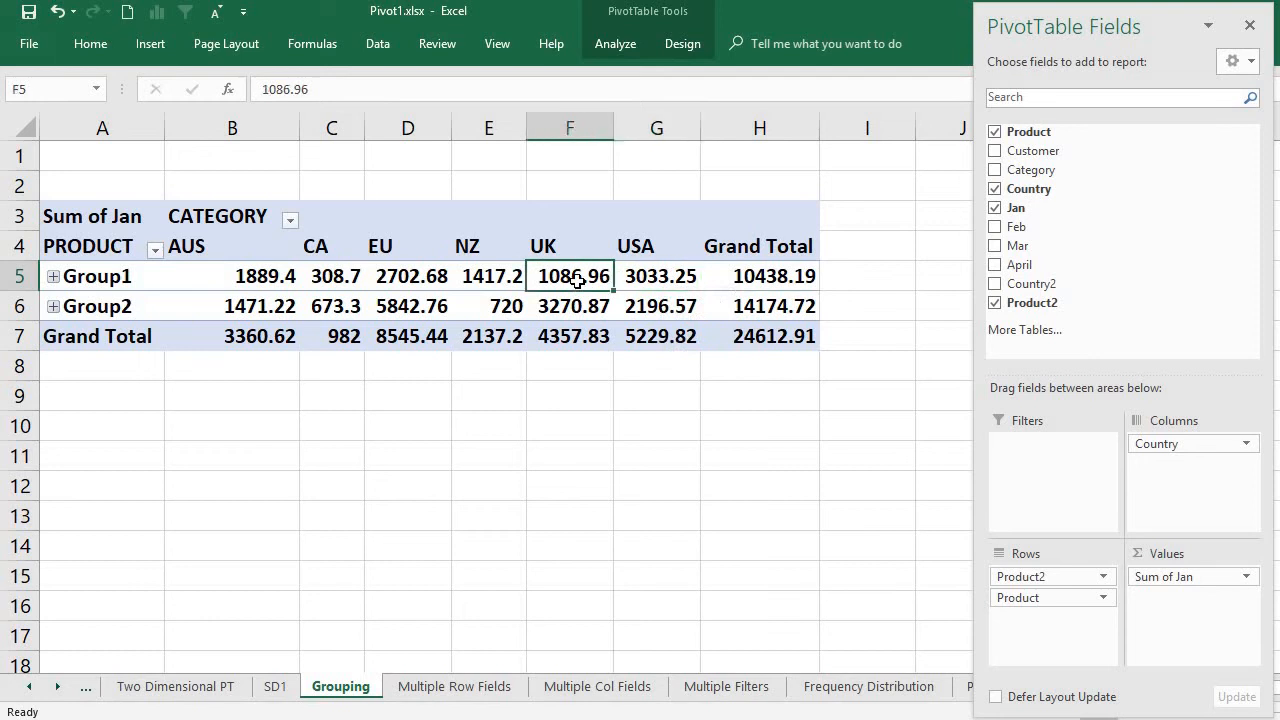
{"action": "left_click", "coordinate": [482, 279]}
{"action": "left_click", "coordinate": [414, 279]}
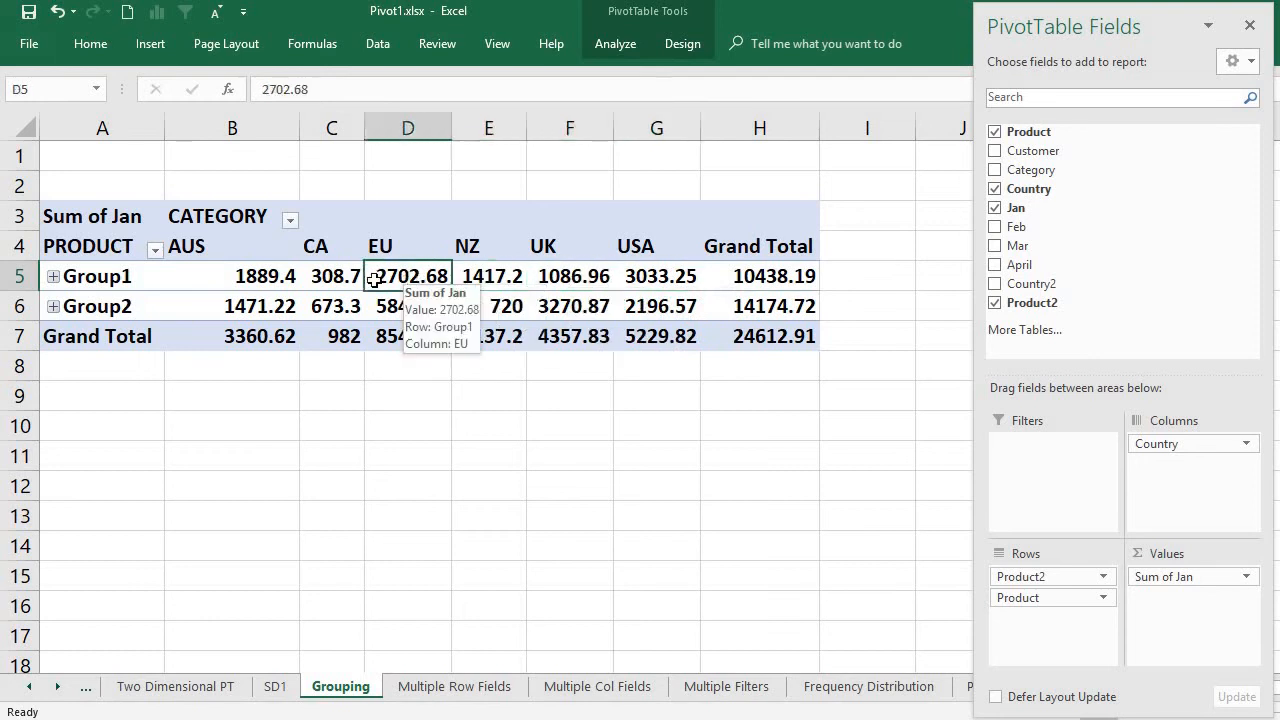
{"action": "left_click", "coordinate": [311, 280]}
{"action": "left_click", "coordinate": [268, 279]}
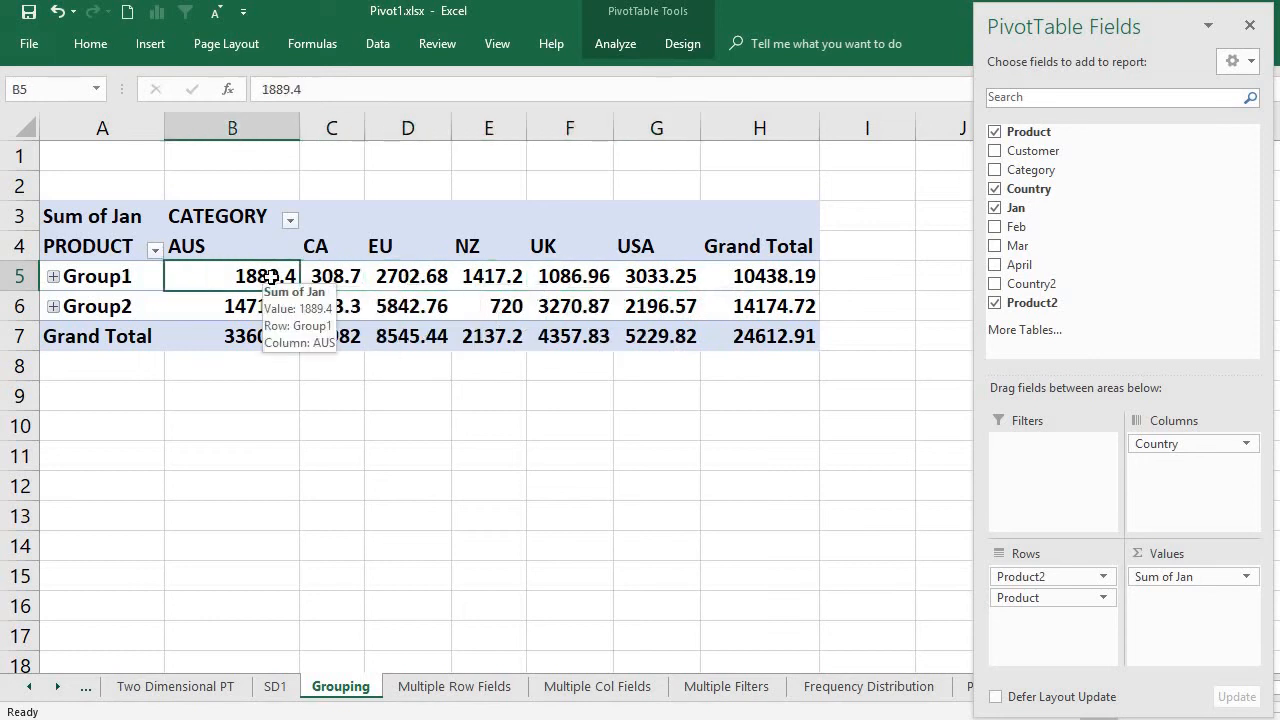
Step: Expand both product groups to list their items and hide the PivotTable field list
{"action": "left_click", "coordinate": [54, 277]}
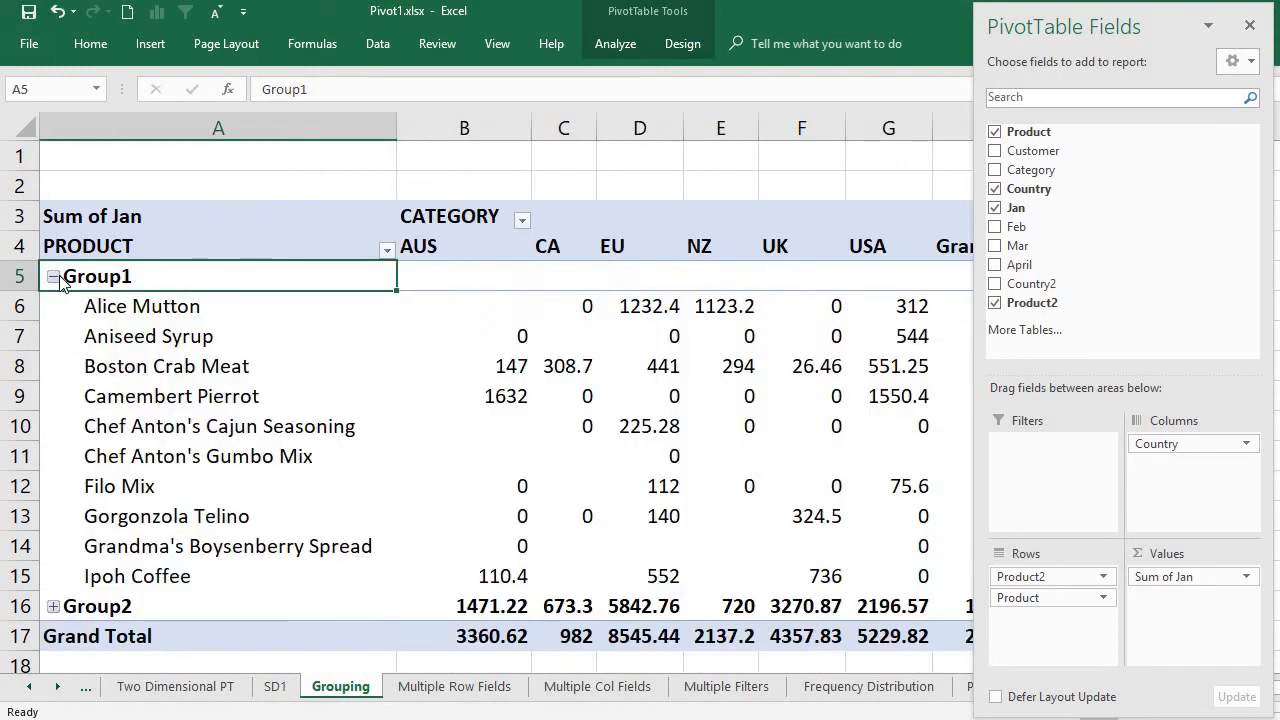
{"action": "left_click", "coordinate": [1249, 27]}
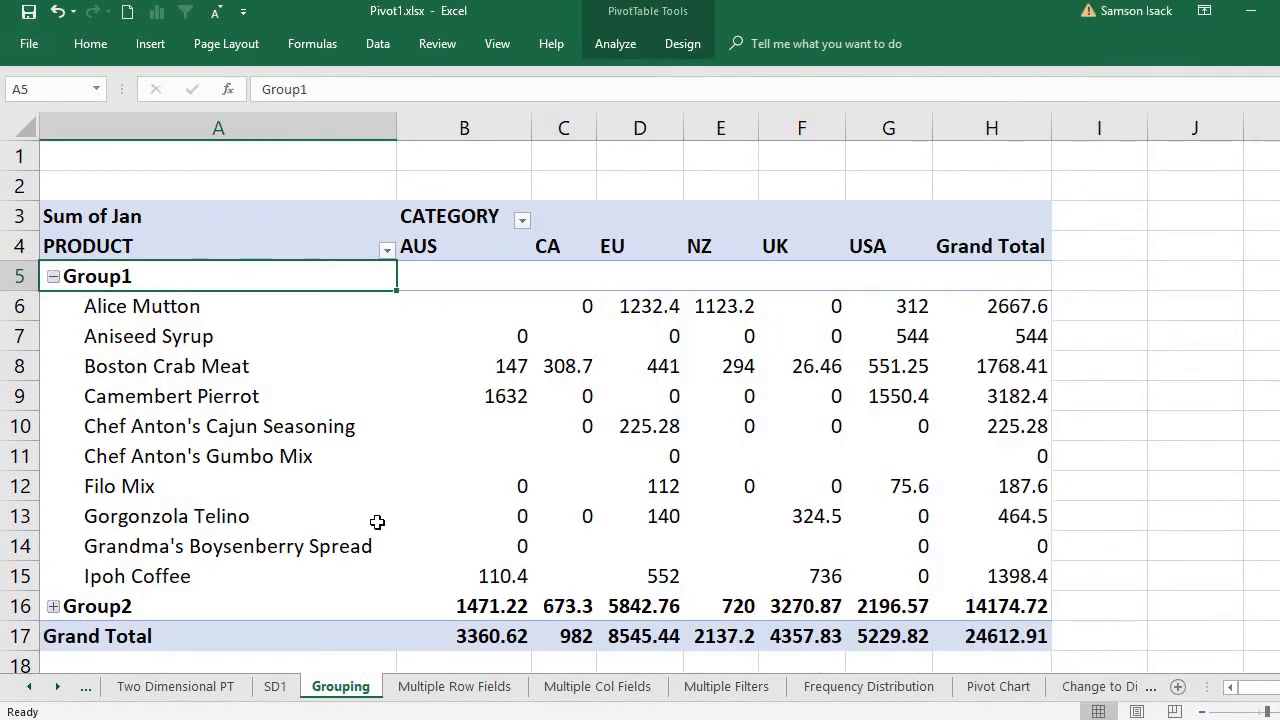
{"action": "left_click", "coordinate": [53, 607]}
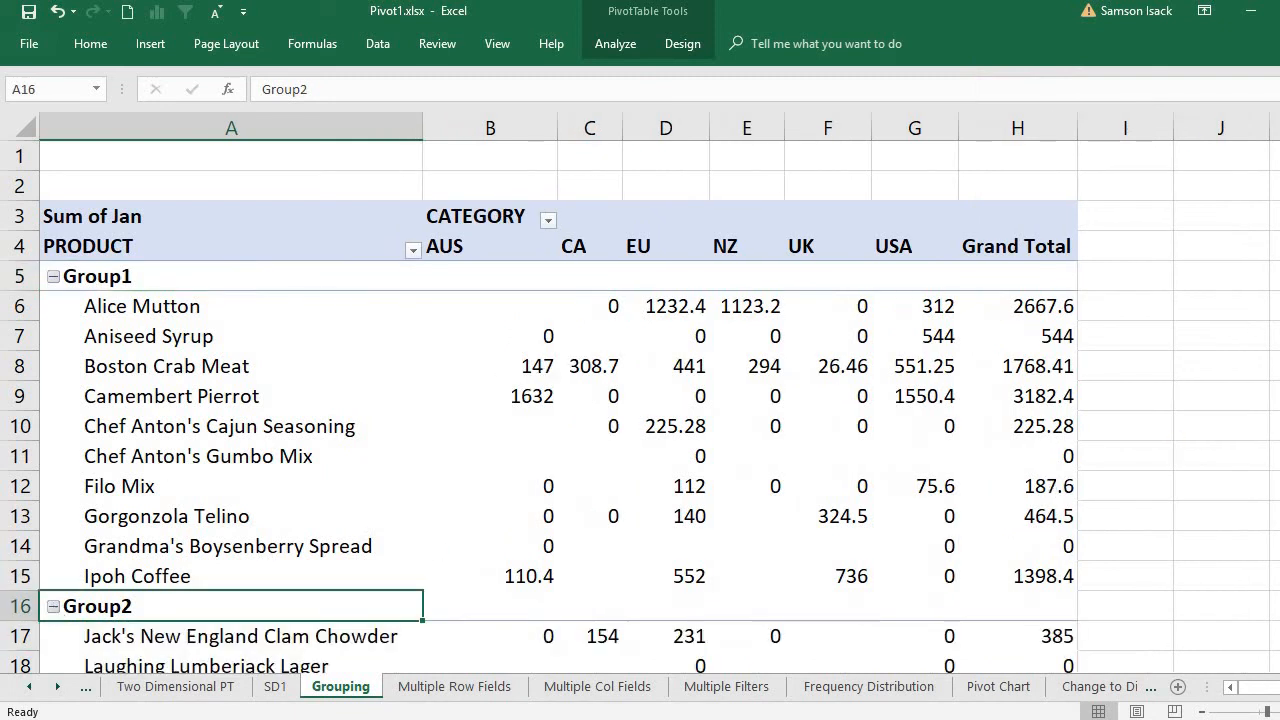
Step: Review the products listed under Group1 and Group2 in the expanded pivot table
{"action": "scroll", "coordinate": [640, 400], "scroll_direction": "down", "scroll_amount": 4}
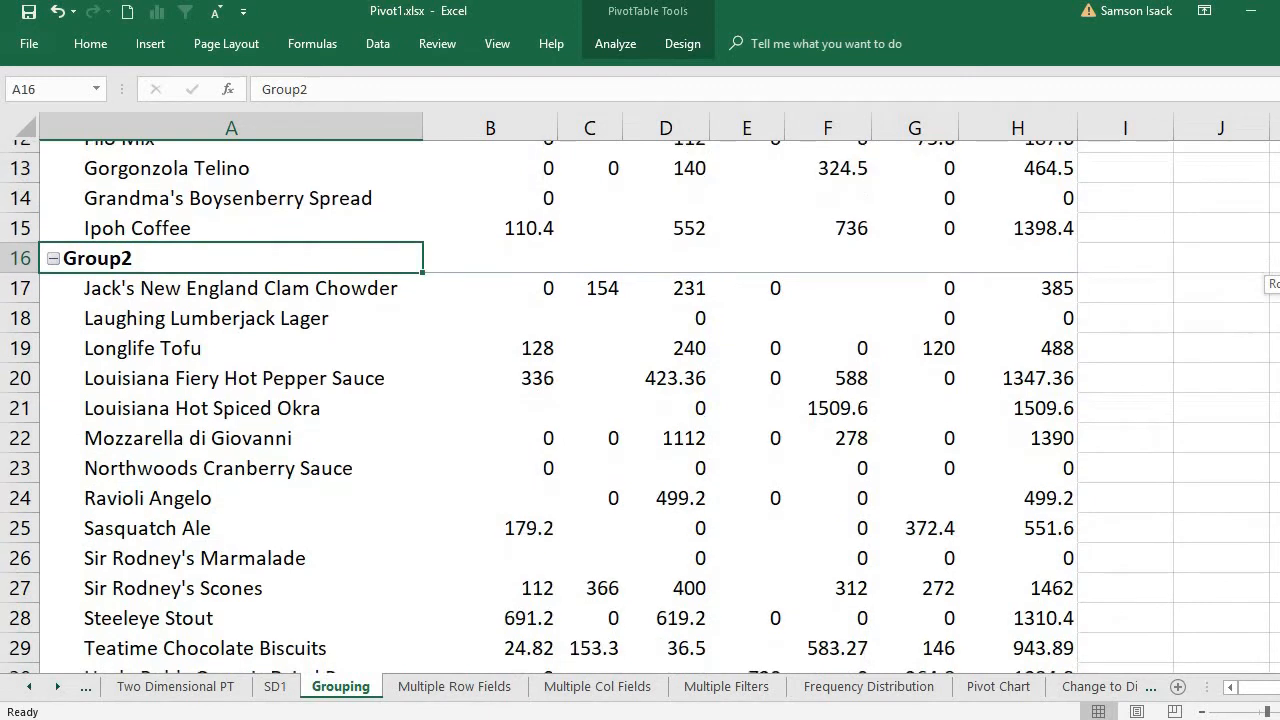
{"action": "scroll", "coordinate": [640, 400], "scroll_direction": "down", "scroll_amount": 2}
{"action": "scroll", "coordinate": [640, 400], "scroll_direction": "up", "scroll_amount": 4}
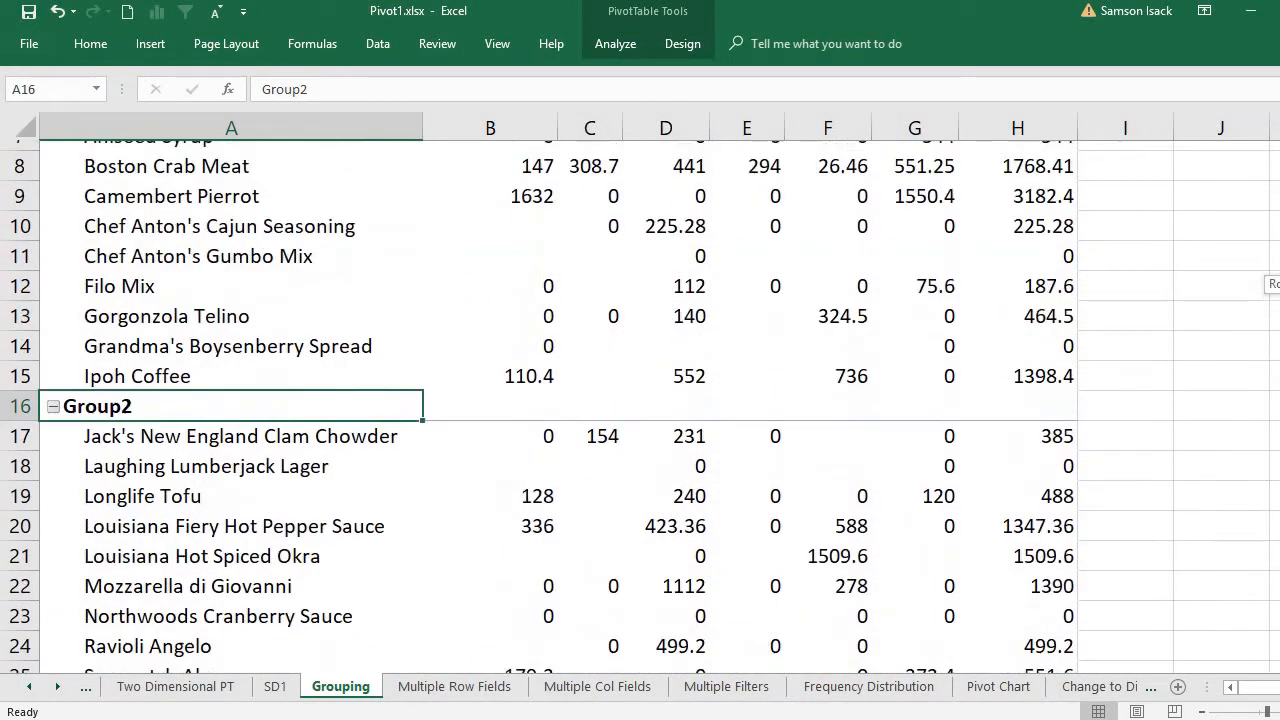
{"action": "scroll", "coordinate": [640, 400], "scroll_direction": "up", "scroll_amount": 2}
{"action": "scroll", "coordinate": [640, 400], "scroll_direction": "down", "scroll_amount": 2}
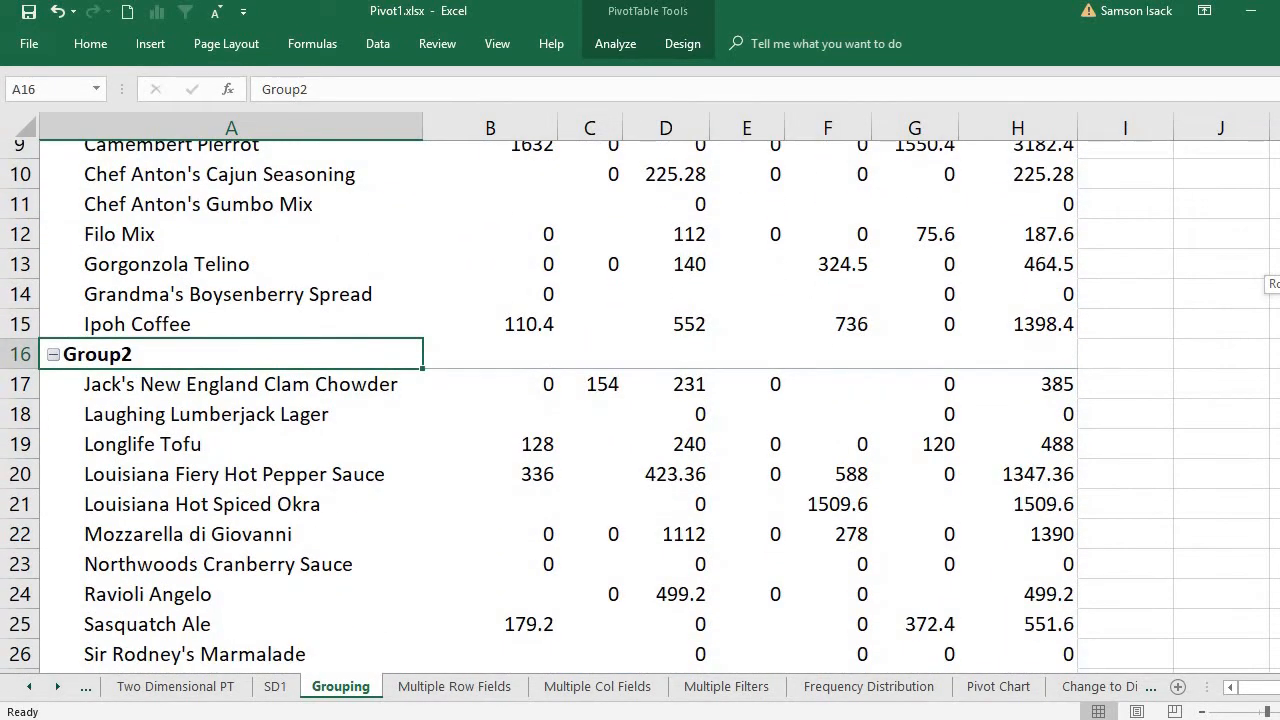
{"action": "scroll", "coordinate": [640, 400], "scroll_direction": "up", "scroll_amount": 2}
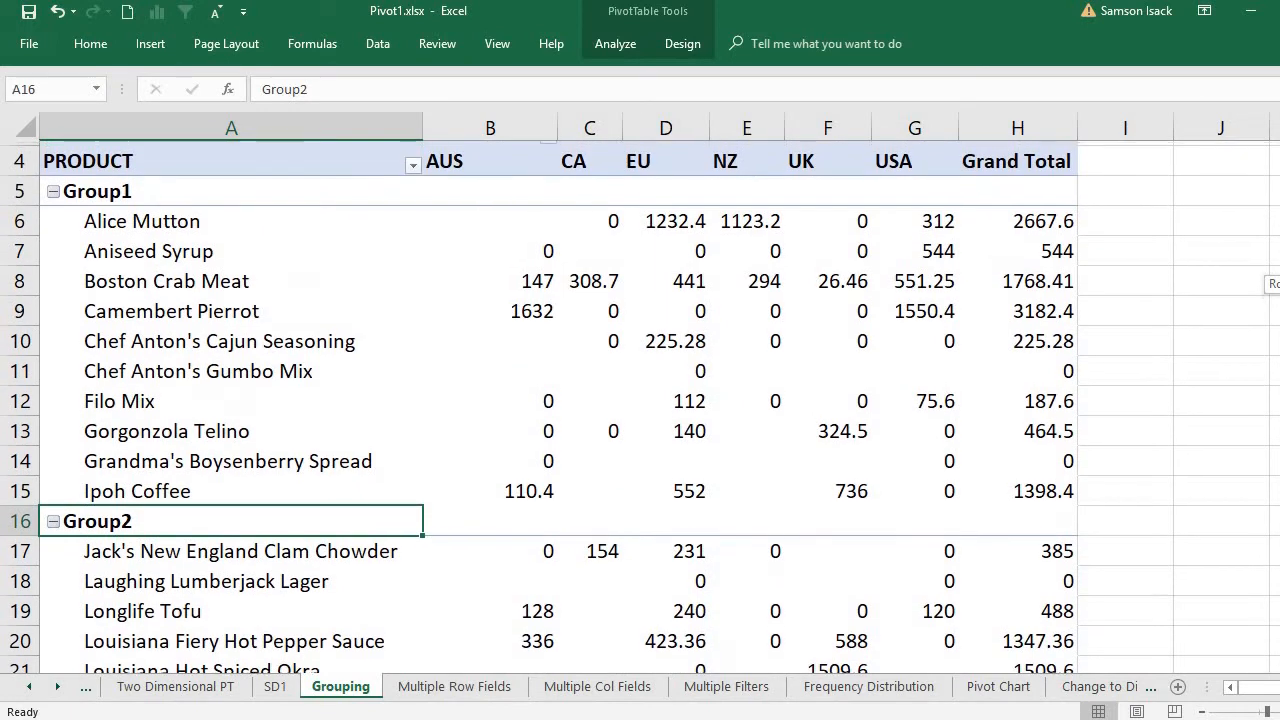
{"action": "scroll", "coordinate": [640, 400], "scroll_direction": "up", "scroll_amount": 1}
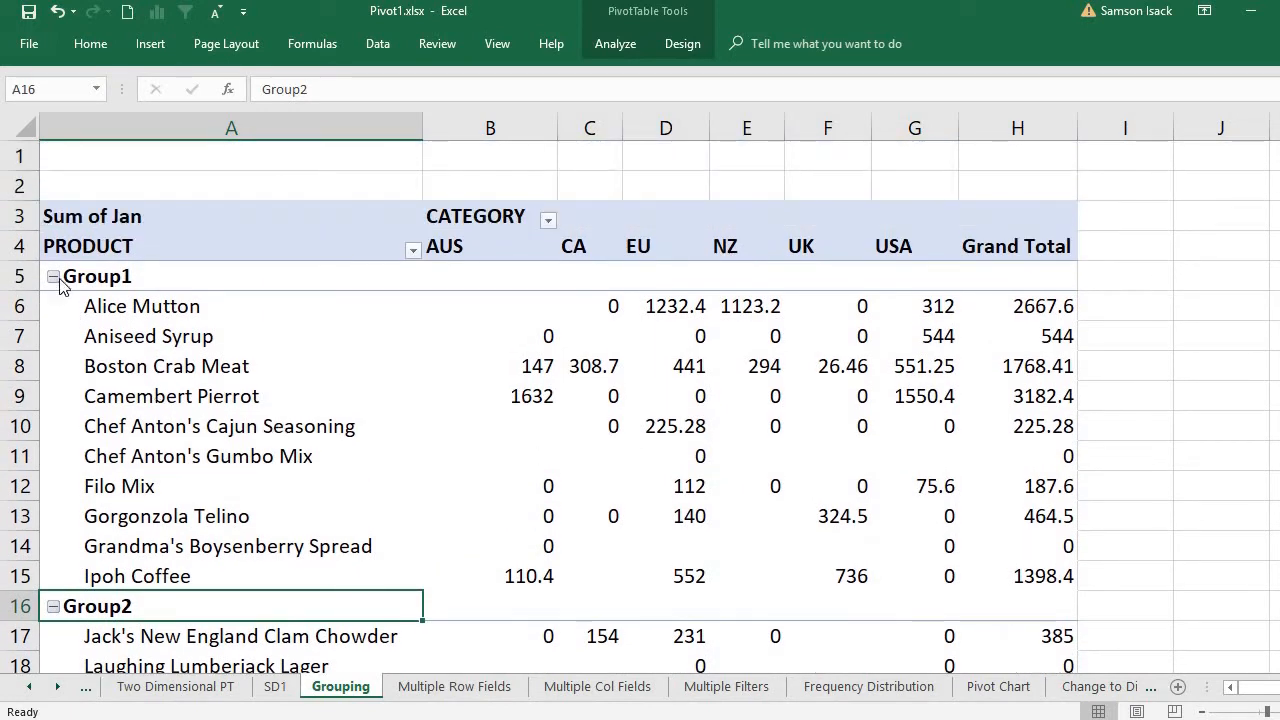
Step: Group the AUS and NZ country columns together in the pivot table
{"action": "left_click", "coordinate": [482, 244]}
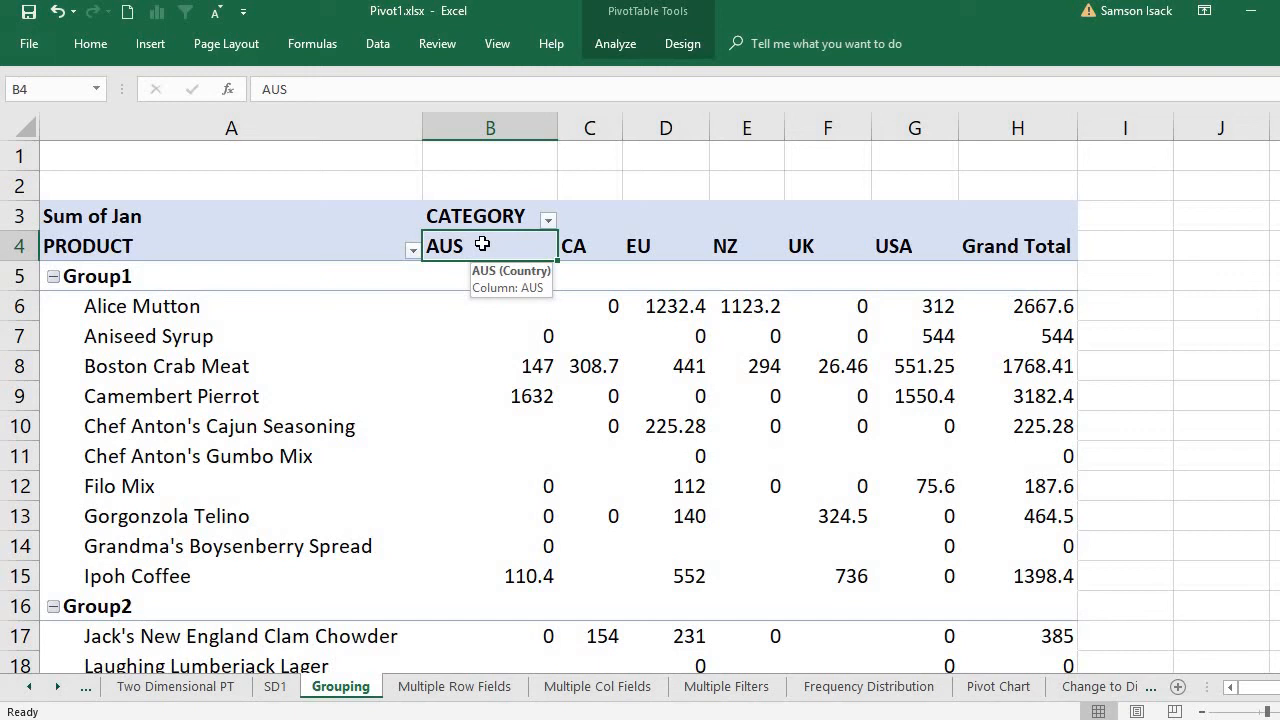
{"action": "left_click", "coordinate": [735, 246], "text": "ctrl"}
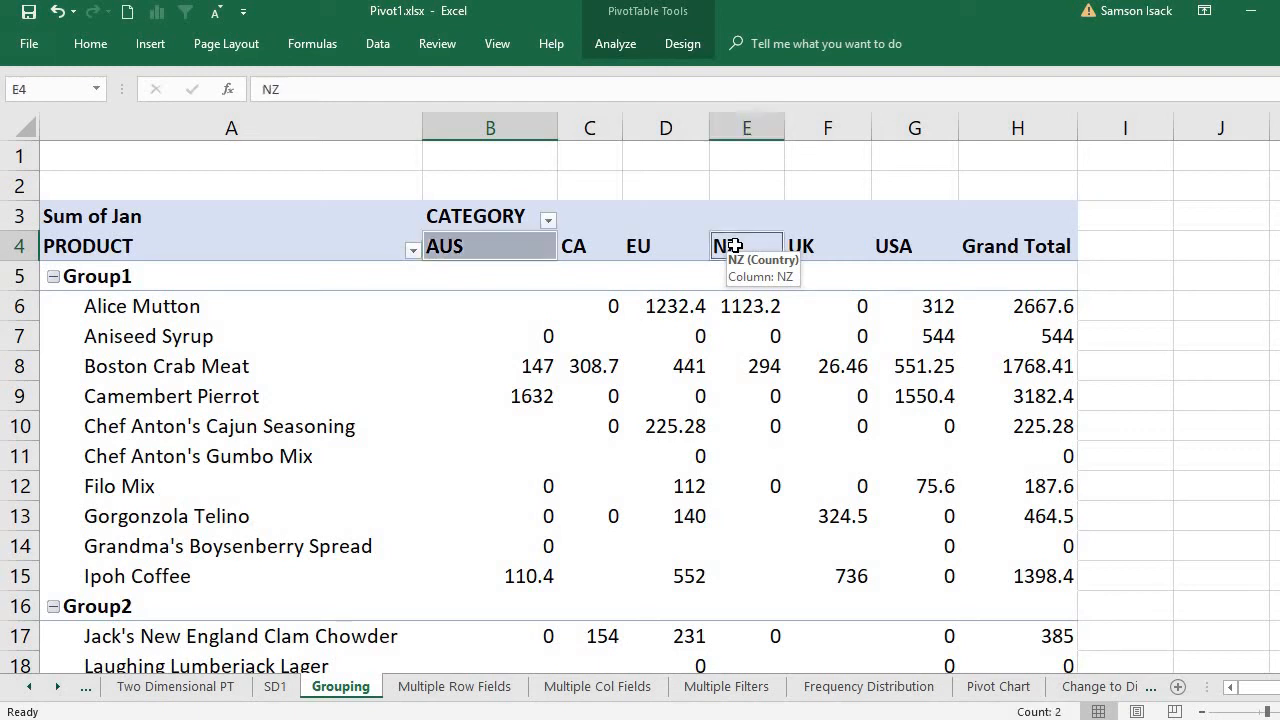
{"action": "left_click", "coordinate": [489, 248]}
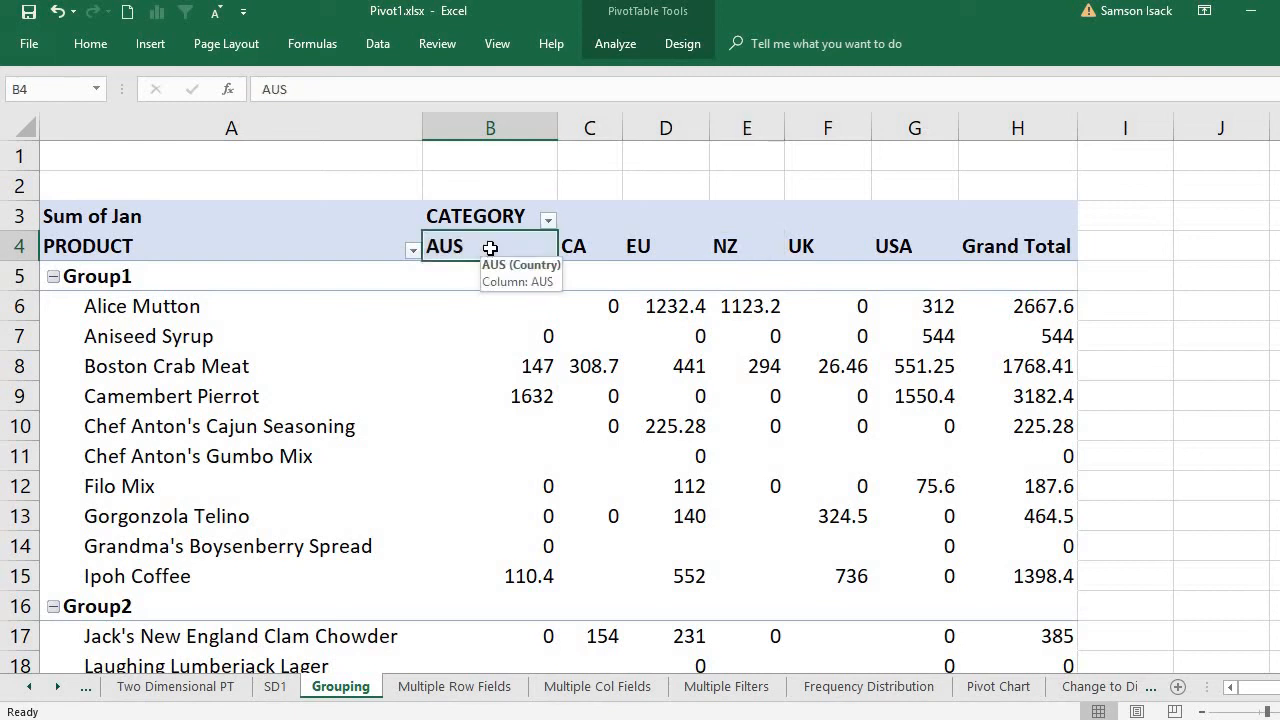
{"action": "left_click", "coordinate": [733, 250], "text": "ctrl"}
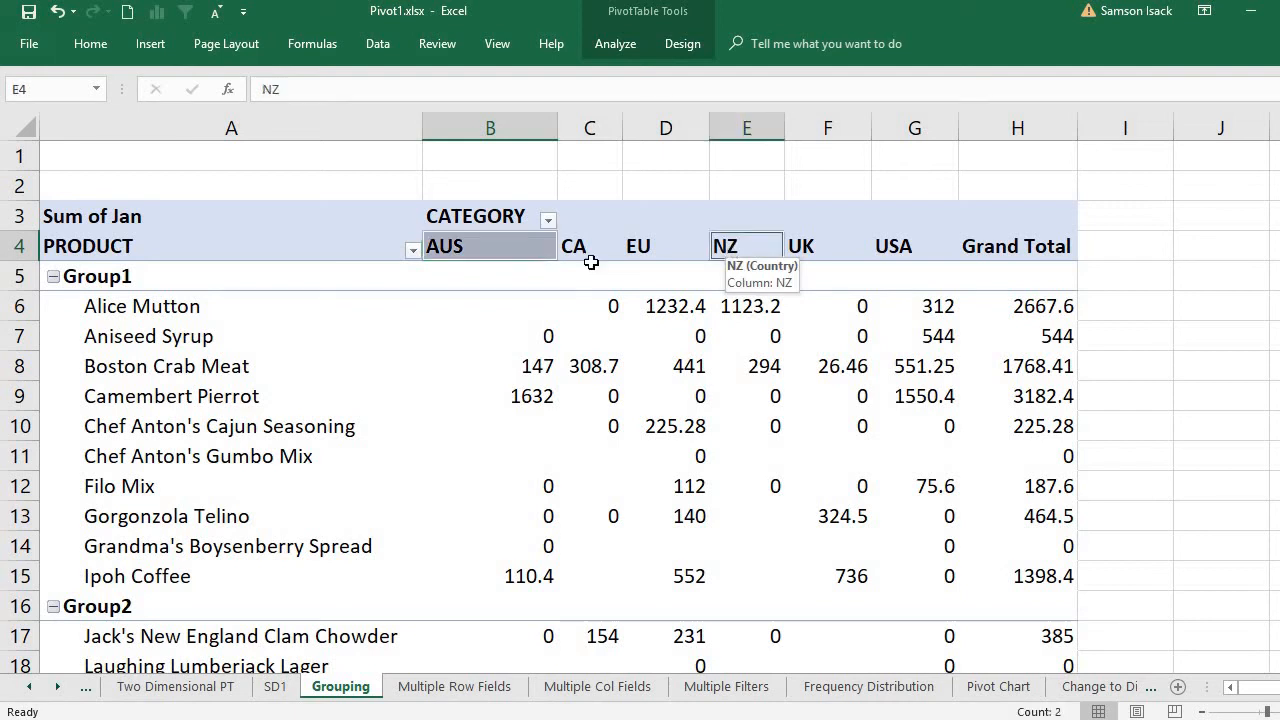
{"action": "right_click", "coordinate": [493, 256]}
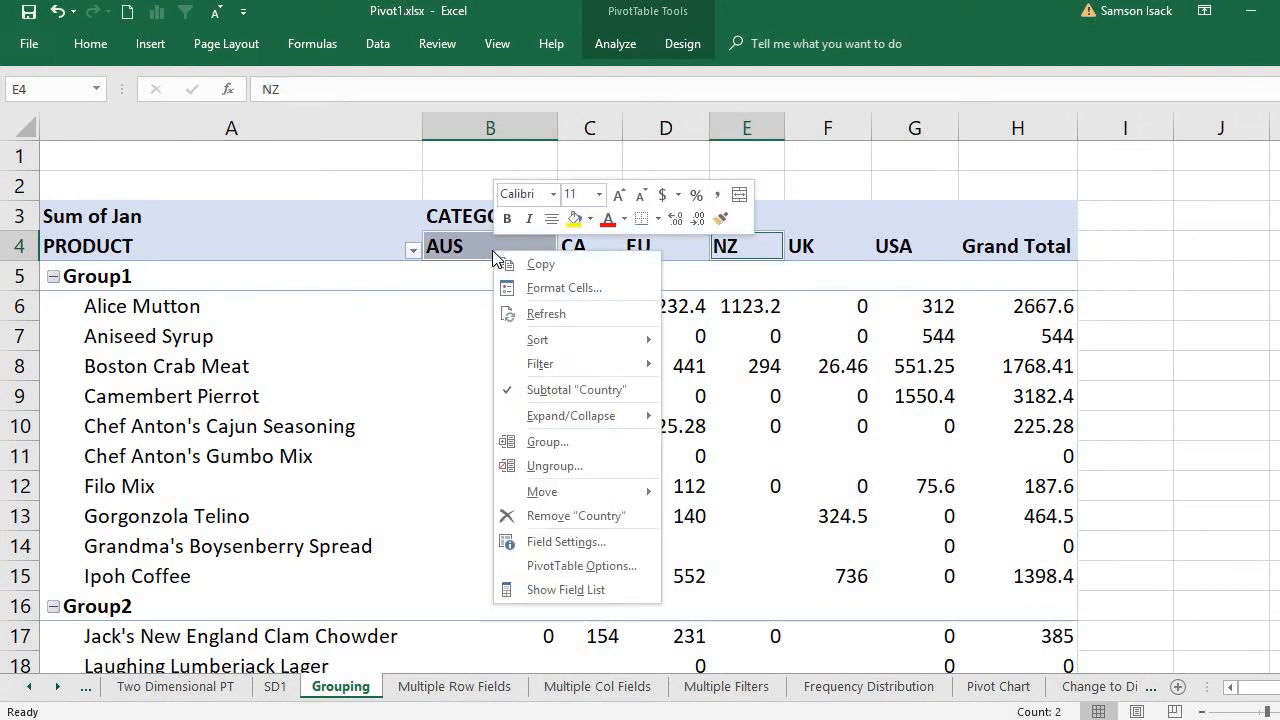
{"action": "left_click", "coordinate": [558, 441]}
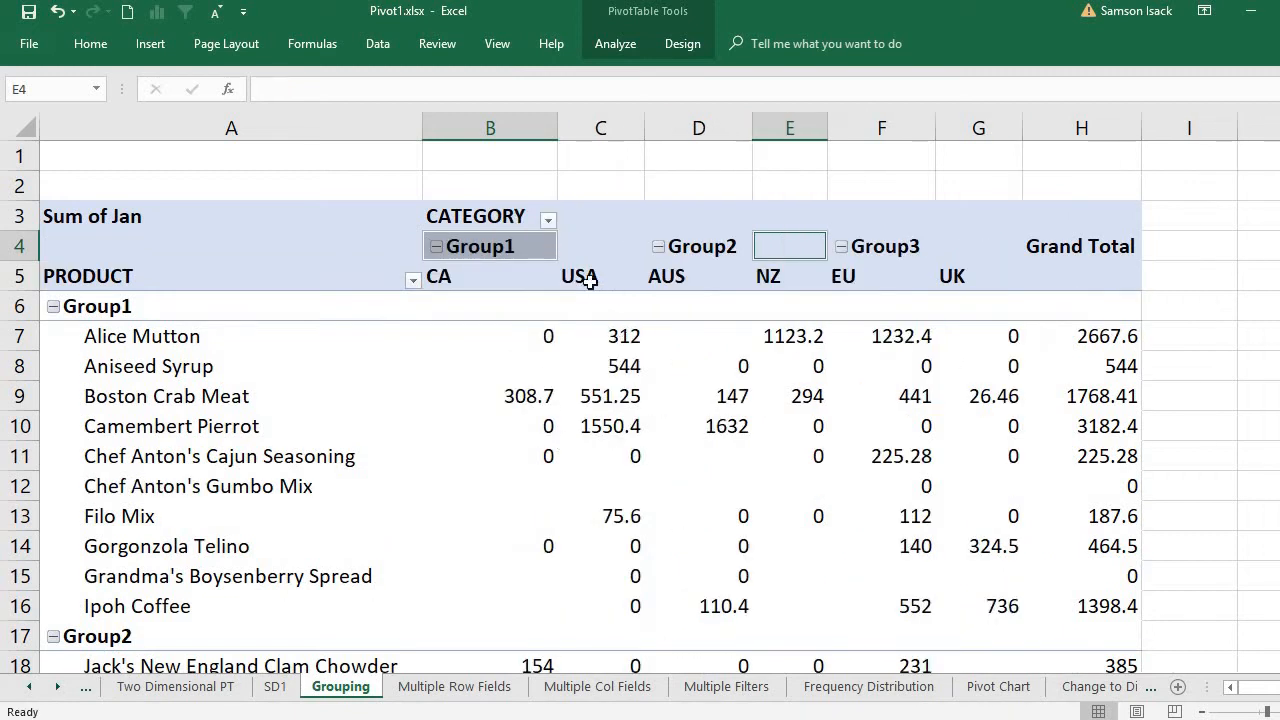
Step: Examine which countries belong to each of the three column groups in the pivot table header
{"action": "left_click", "coordinate": [537, 247]}
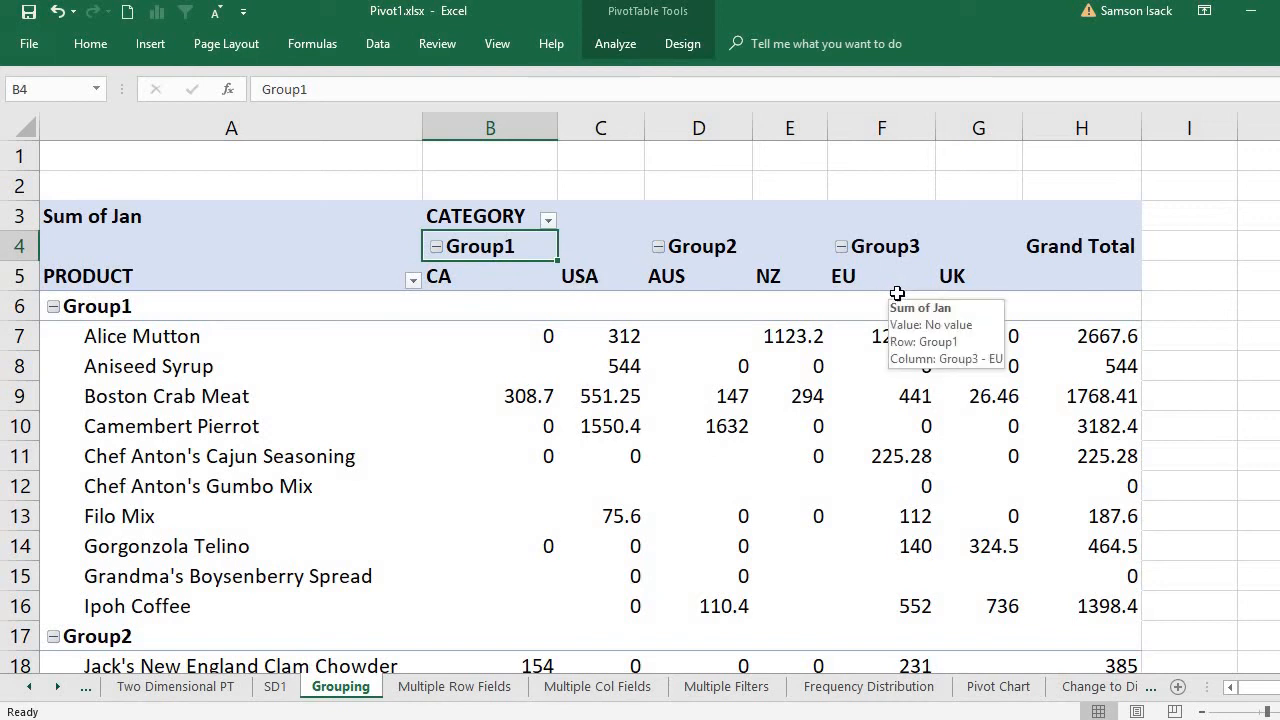
{"action": "left_click", "coordinate": [690, 275]}
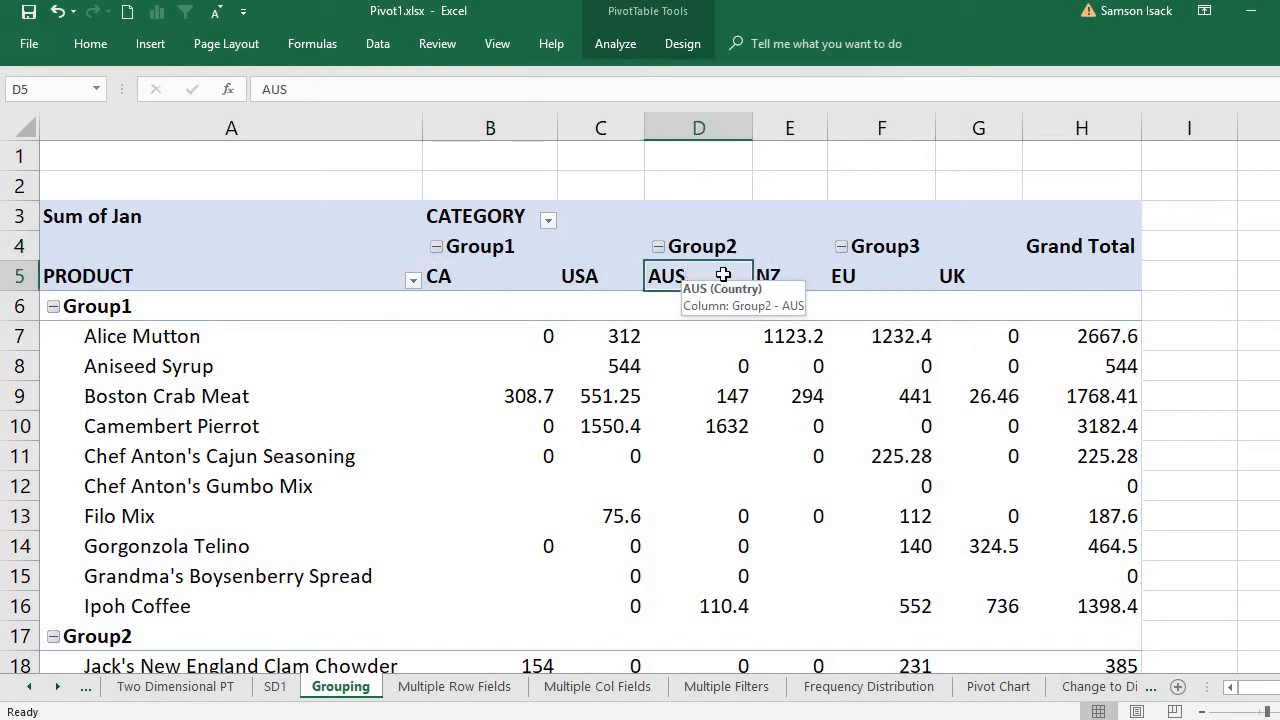
{"action": "left_click", "coordinate": [757, 277]}
{"action": "left_click", "coordinate": [484, 277]}
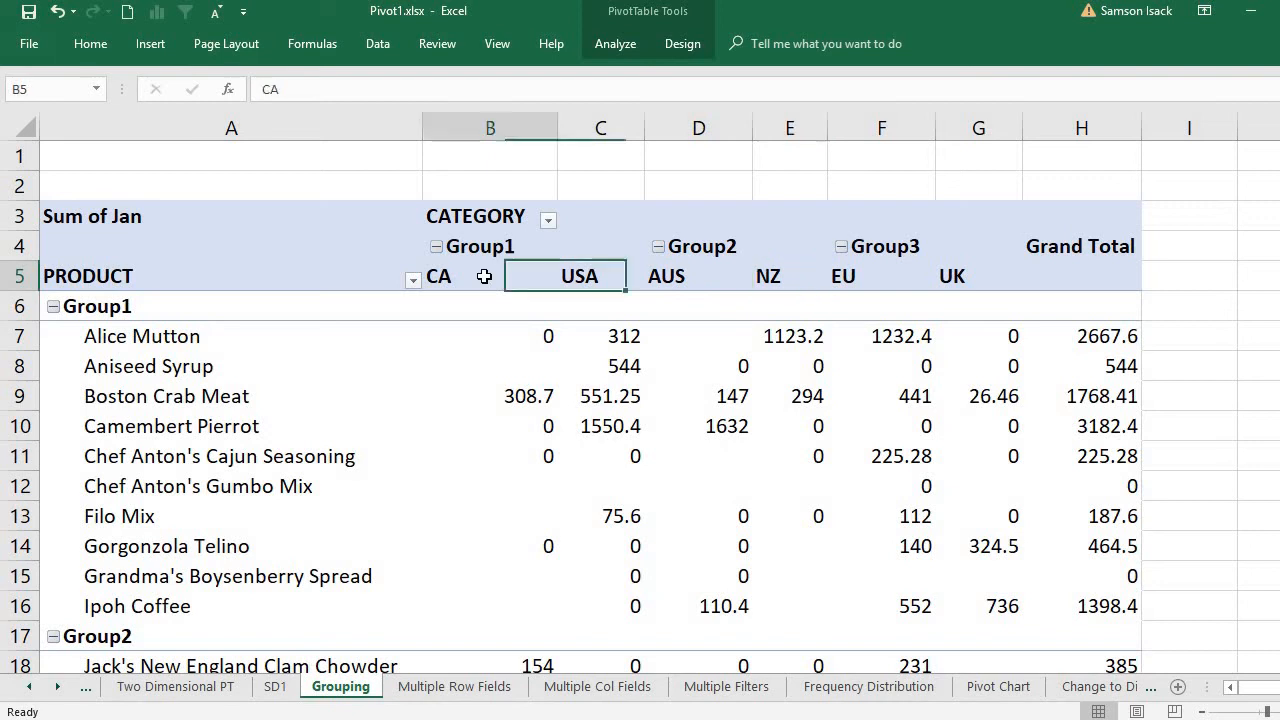
{"action": "left_click", "coordinate": [585, 277]}
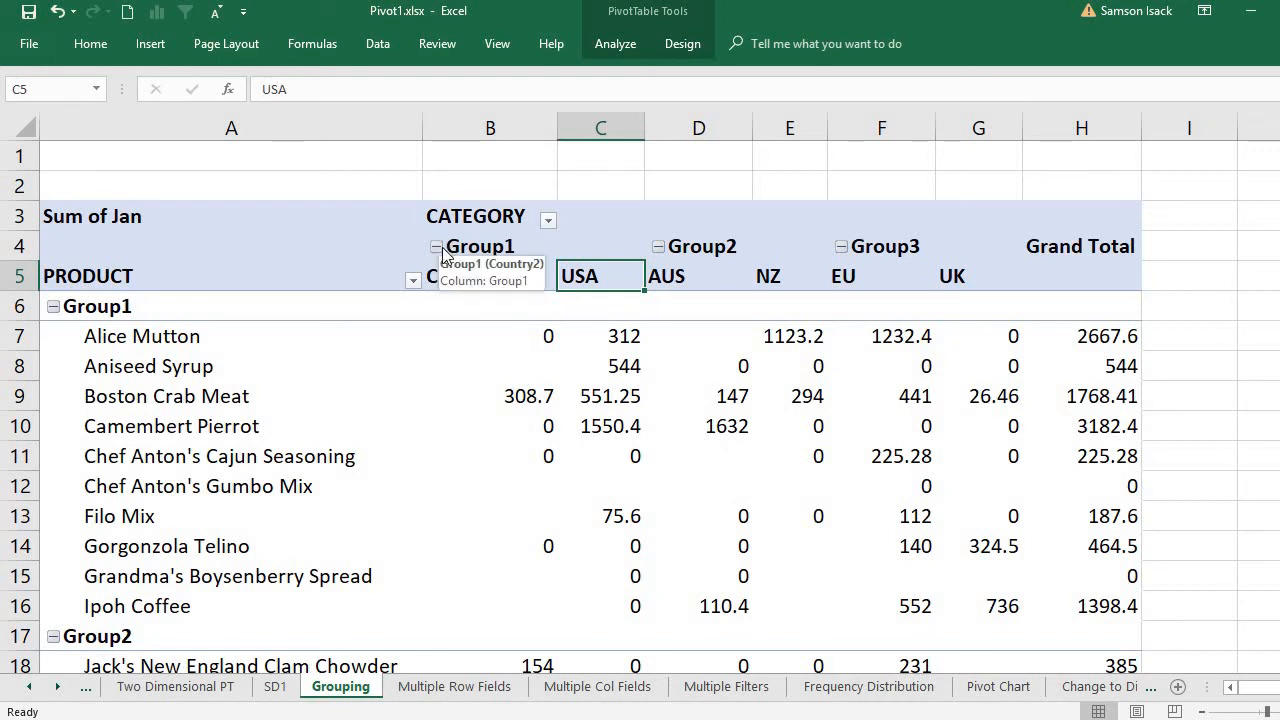
{"action": "left_click", "coordinate": [845, 276]}
{"action": "left_click", "coordinate": [958, 276]}
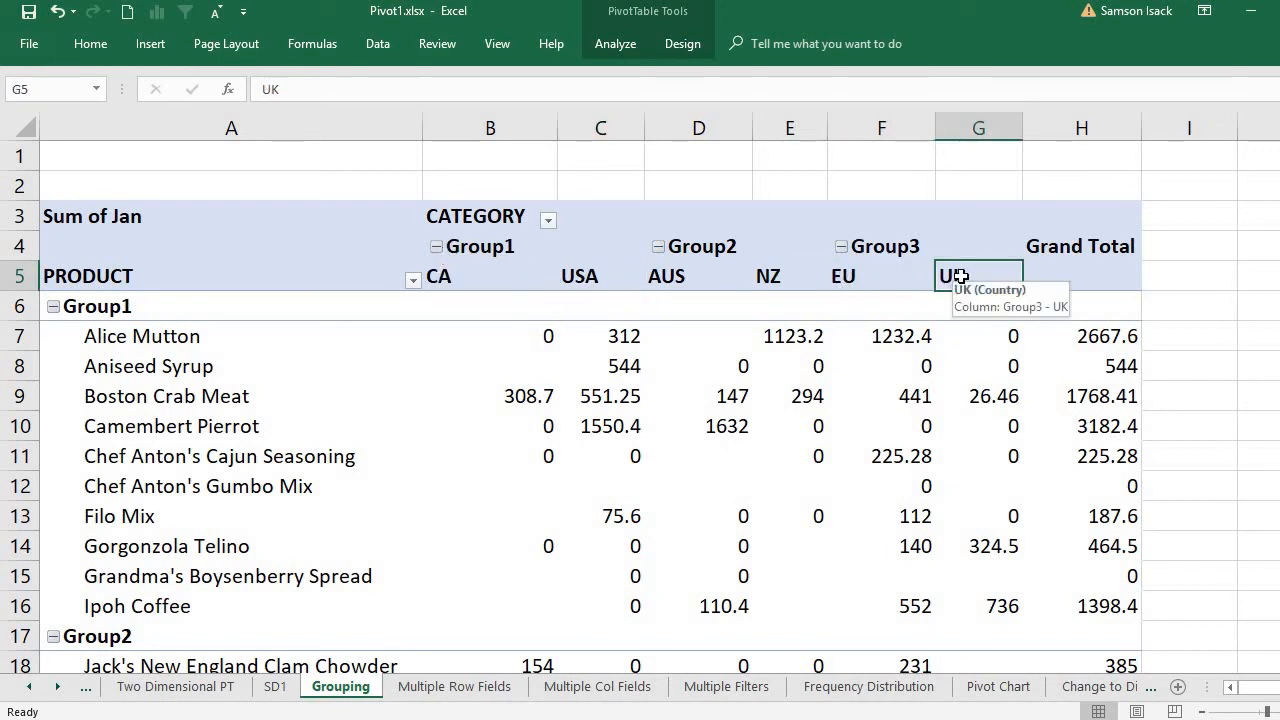
Step: Collapse the country groups Group1, Group2 and Group3 and check Alice Mutton's January values for Group2 and Group3
{"action": "left_click", "coordinate": [437, 247]}
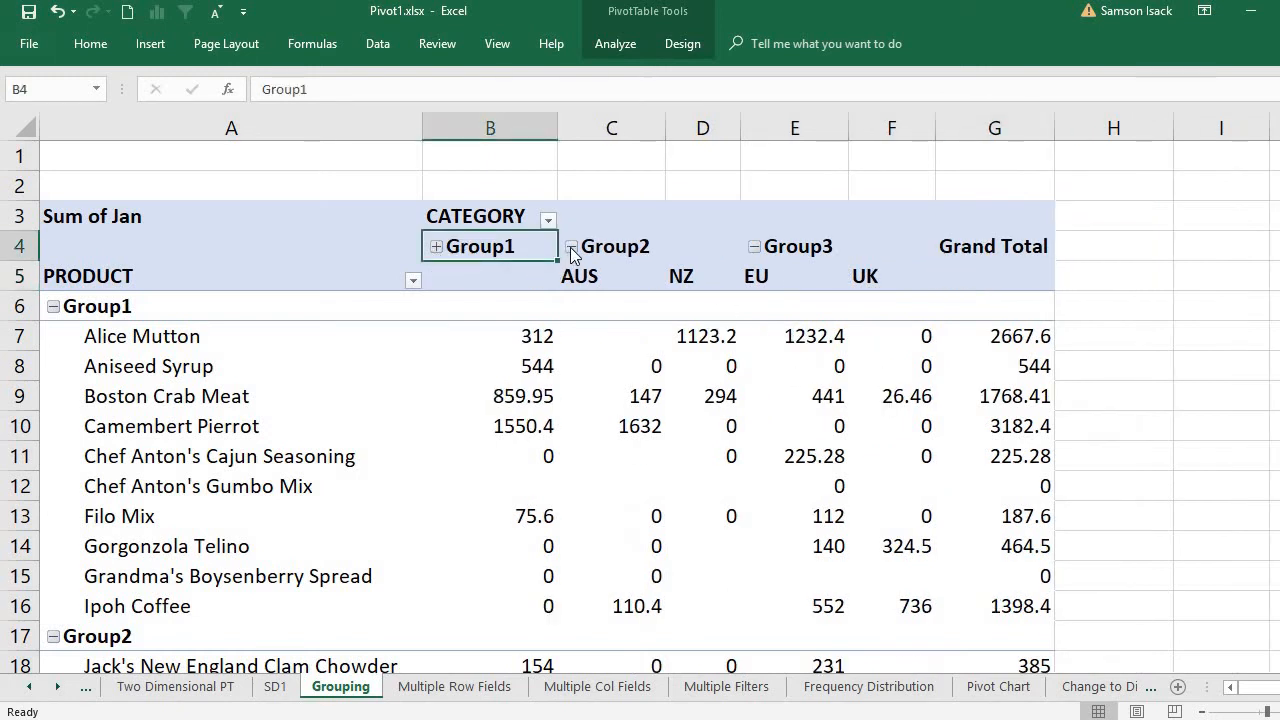
{"action": "left_click", "coordinate": [572, 250]}
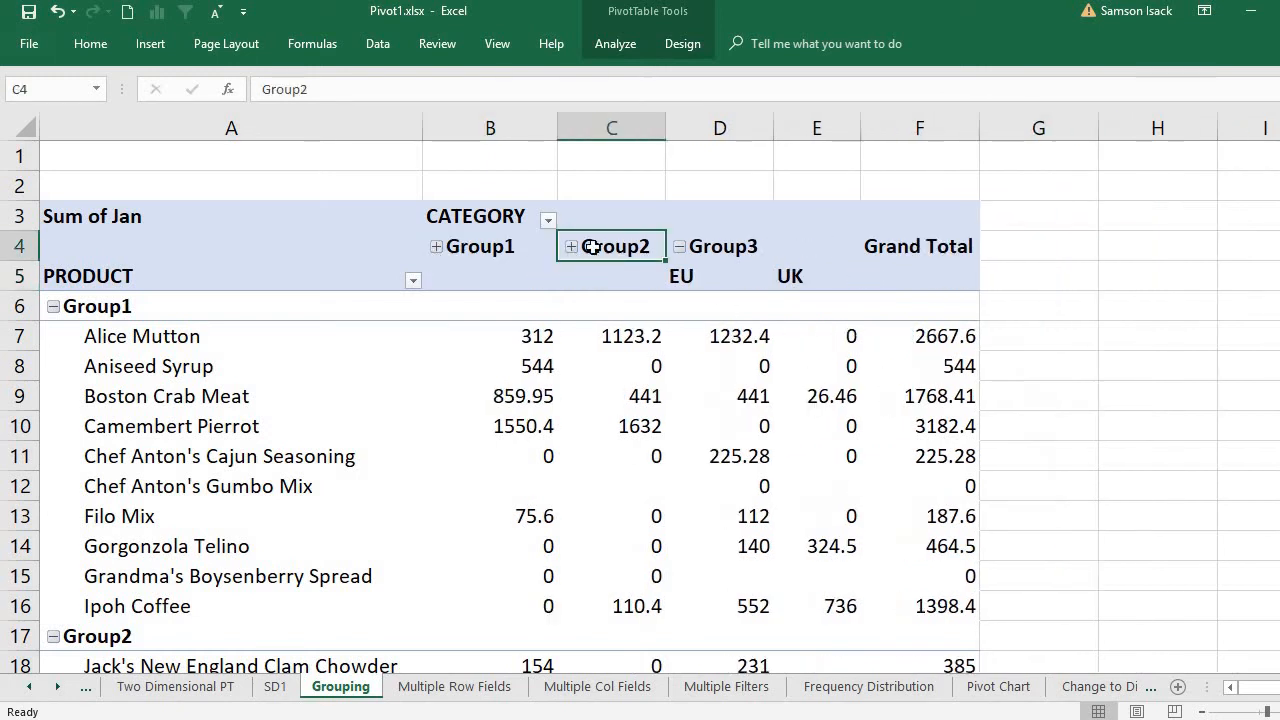
{"action": "left_click", "coordinate": [679, 247]}
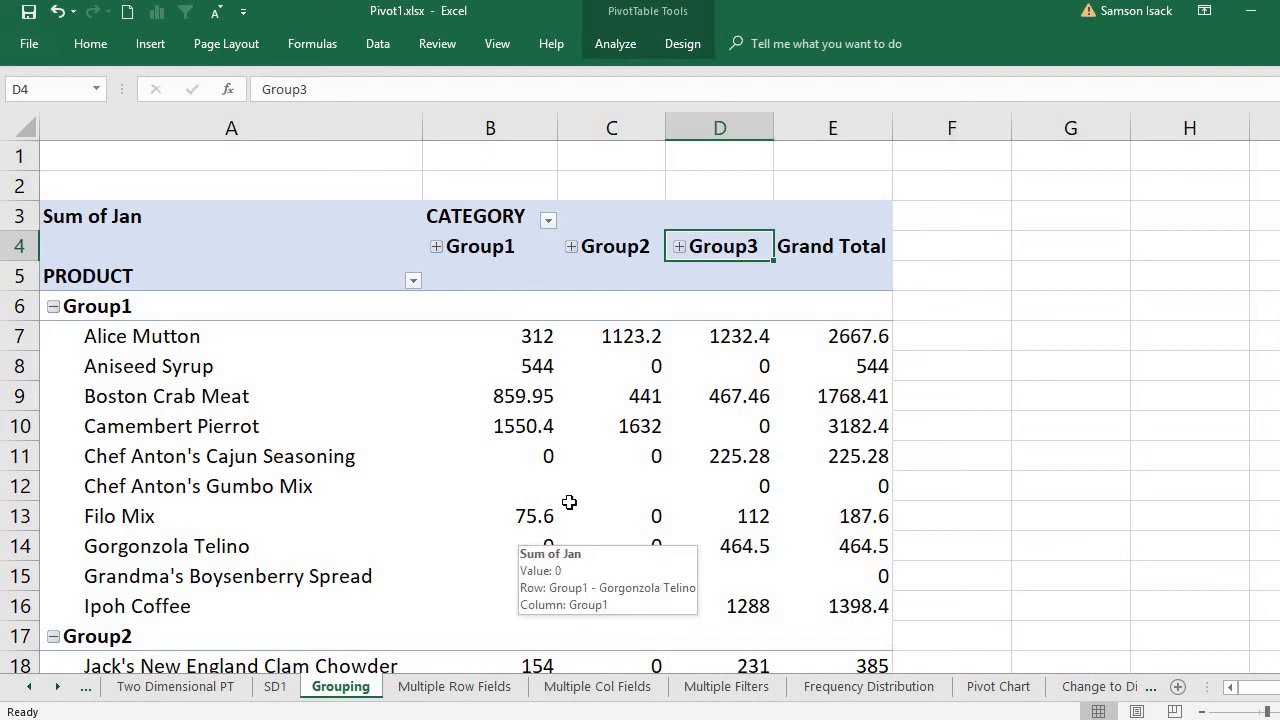
{"action": "left_click", "coordinate": [637, 328]}
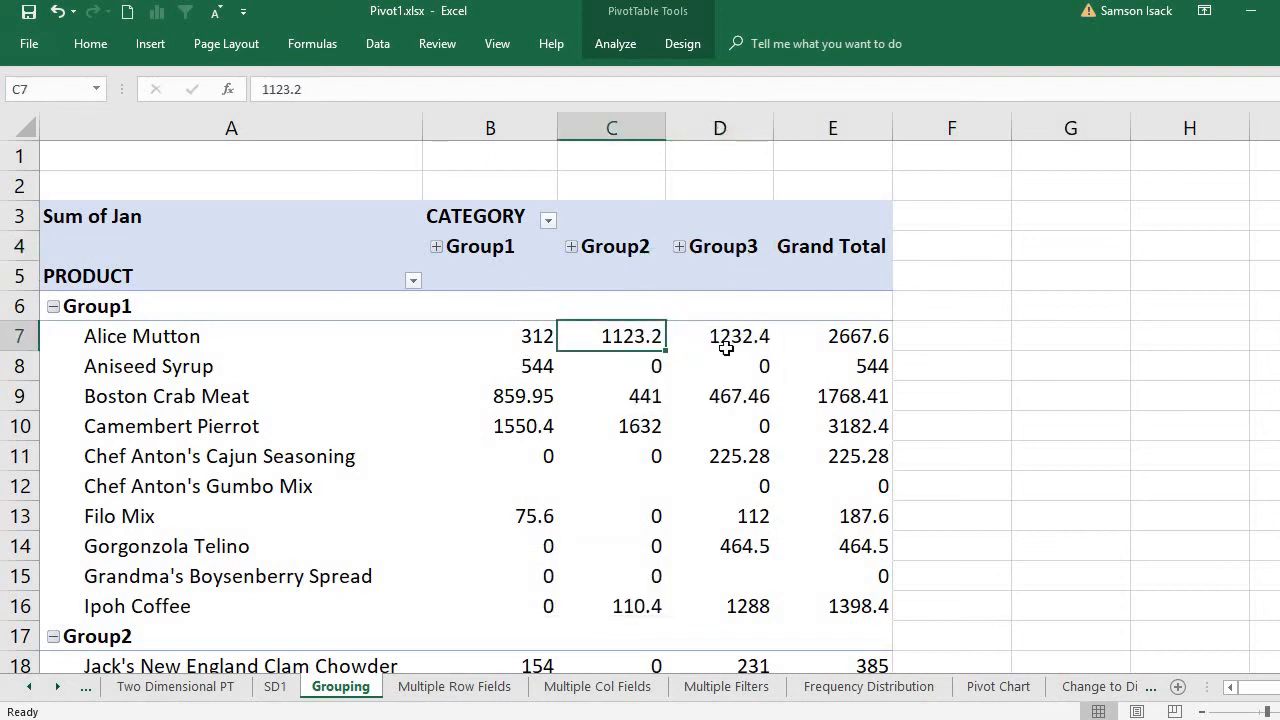
{"action": "left_click", "coordinate": [726, 345]}
Step: Expand the country group Group3 and check its EU and UK columns
{"action": "left_click", "coordinate": [681, 254]}
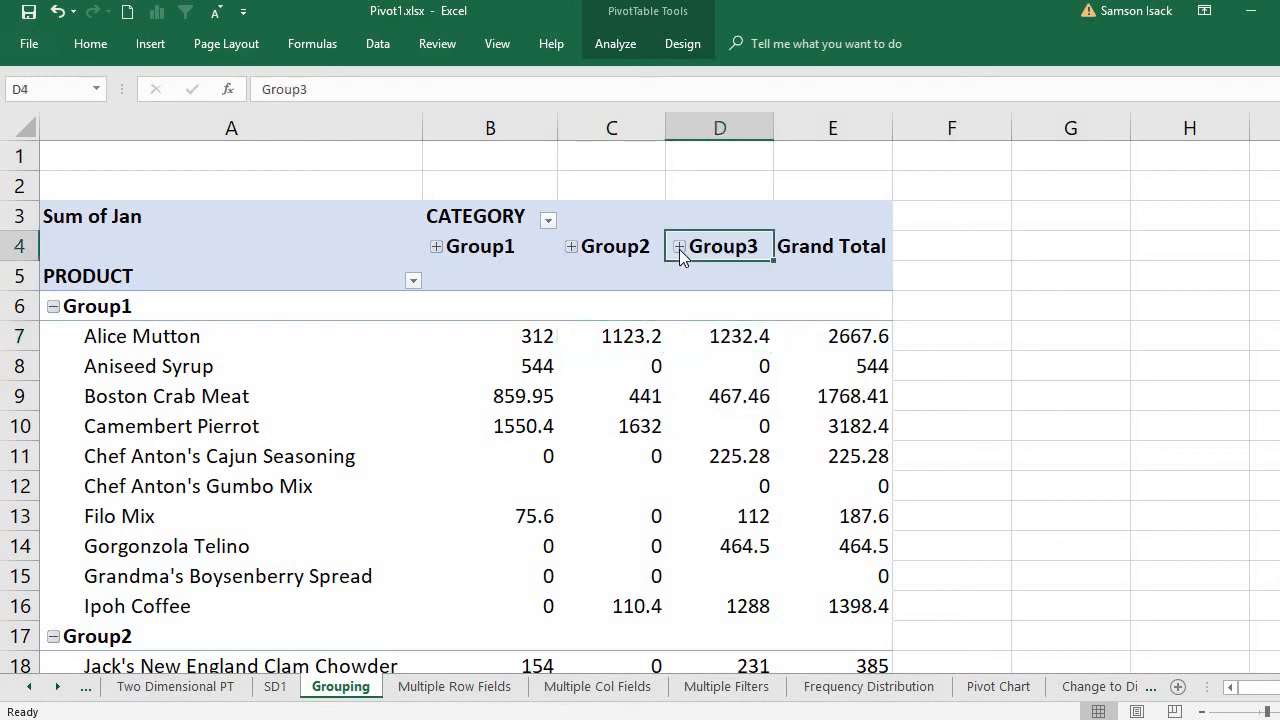
{"action": "left_click", "coordinate": [680, 248]}
{"action": "left_click", "coordinate": [714, 283]}
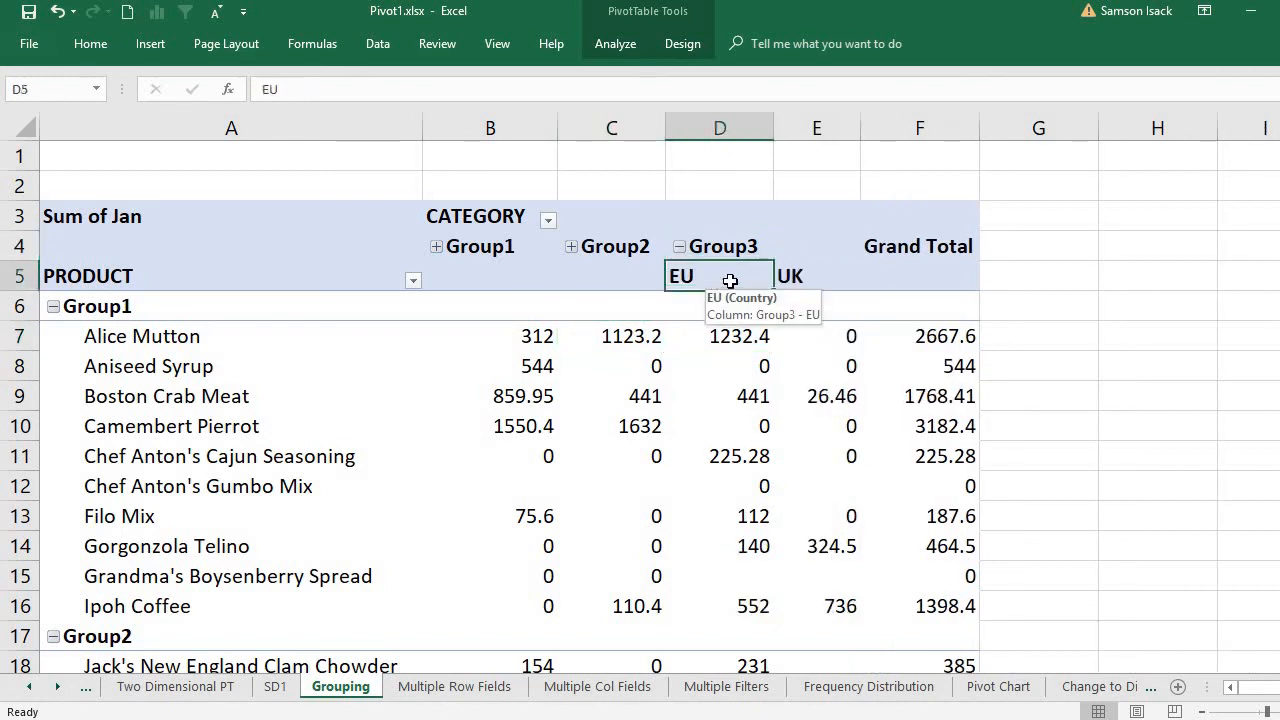
{"action": "left_click", "coordinate": [812, 289]}
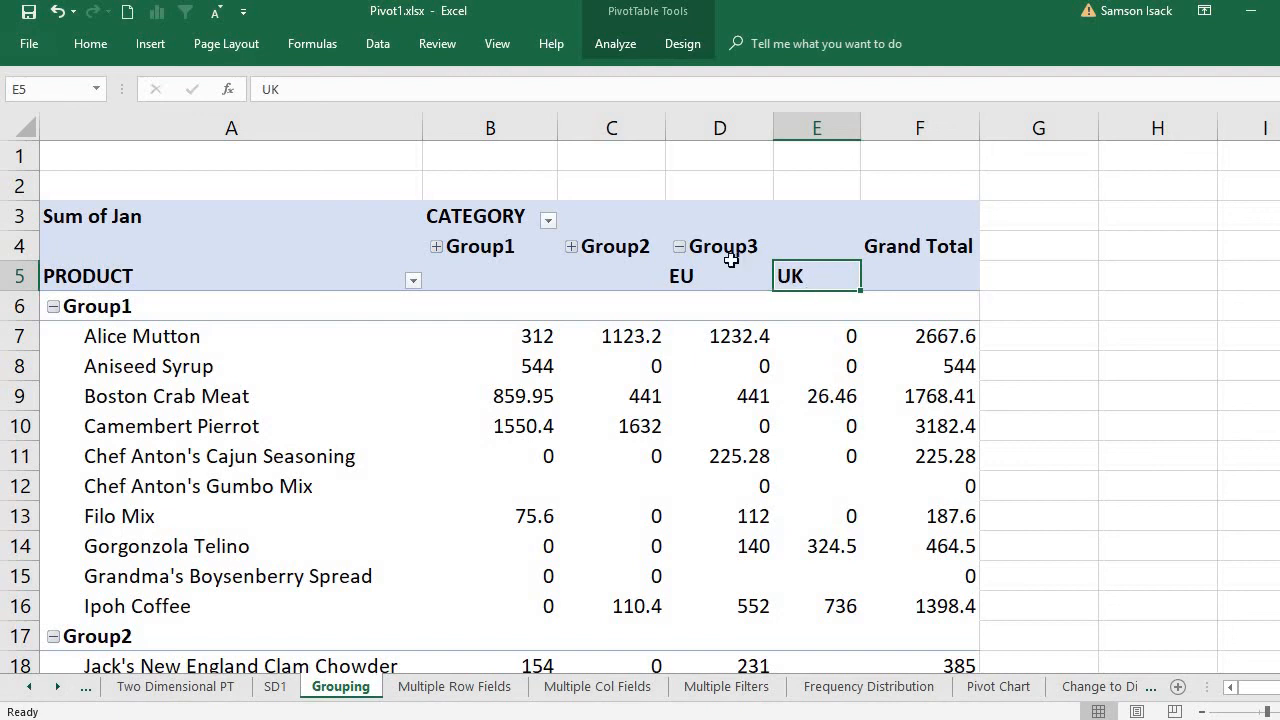
Step: Collapse the country group Group3 and both product groups to show only group totals
{"action": "left_click", "coordinate": [679, 247]}
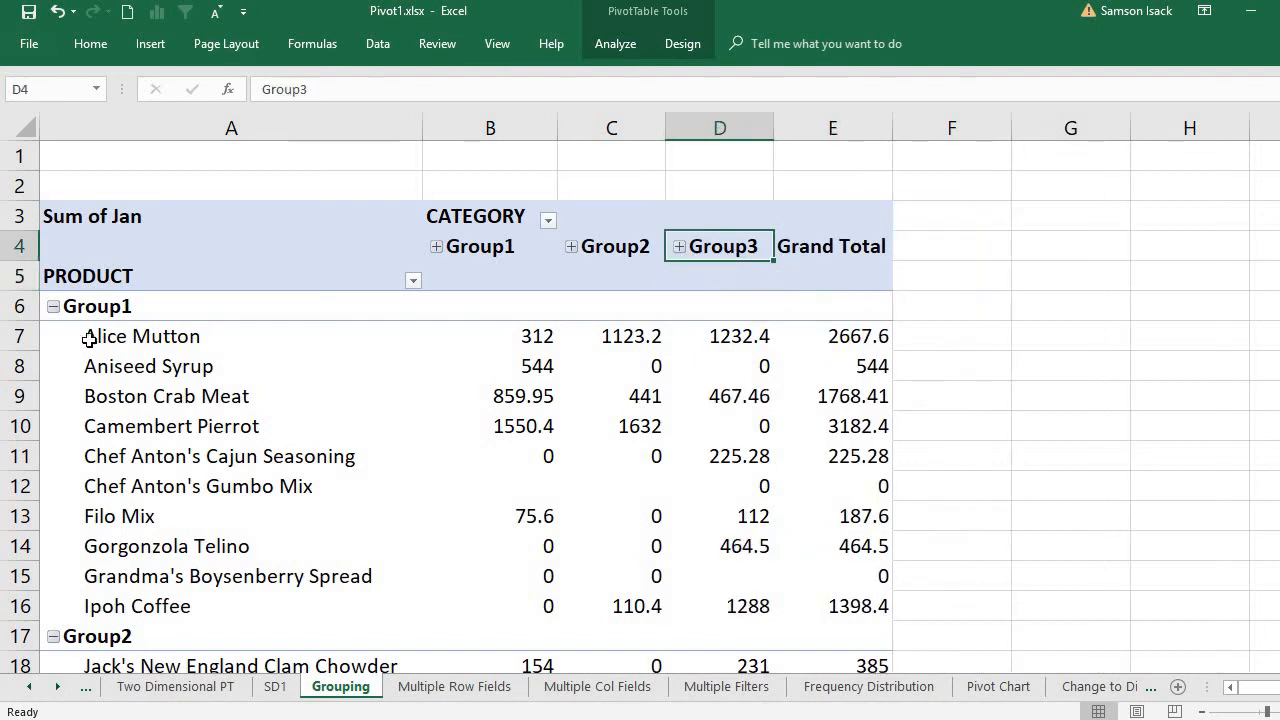
{"action": "left_click", "coordinate": [53, 308]}
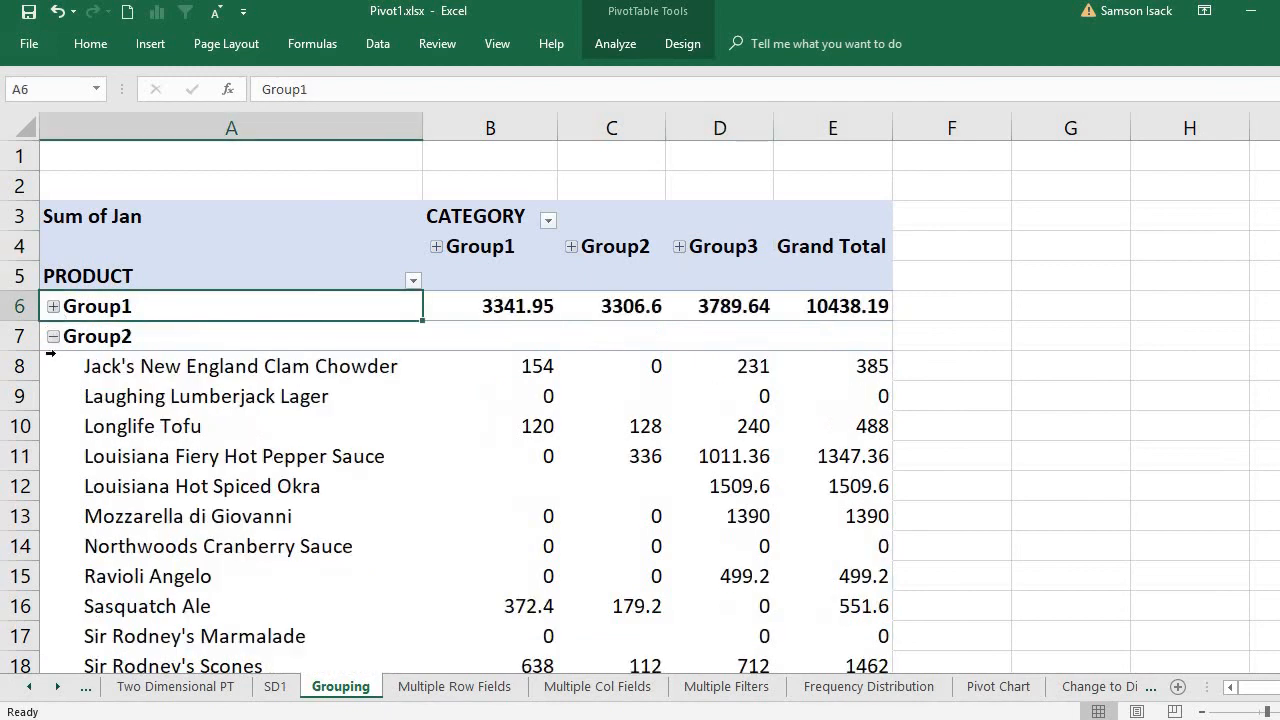
{"action": "left_click", "coordinate": [53, 337]}
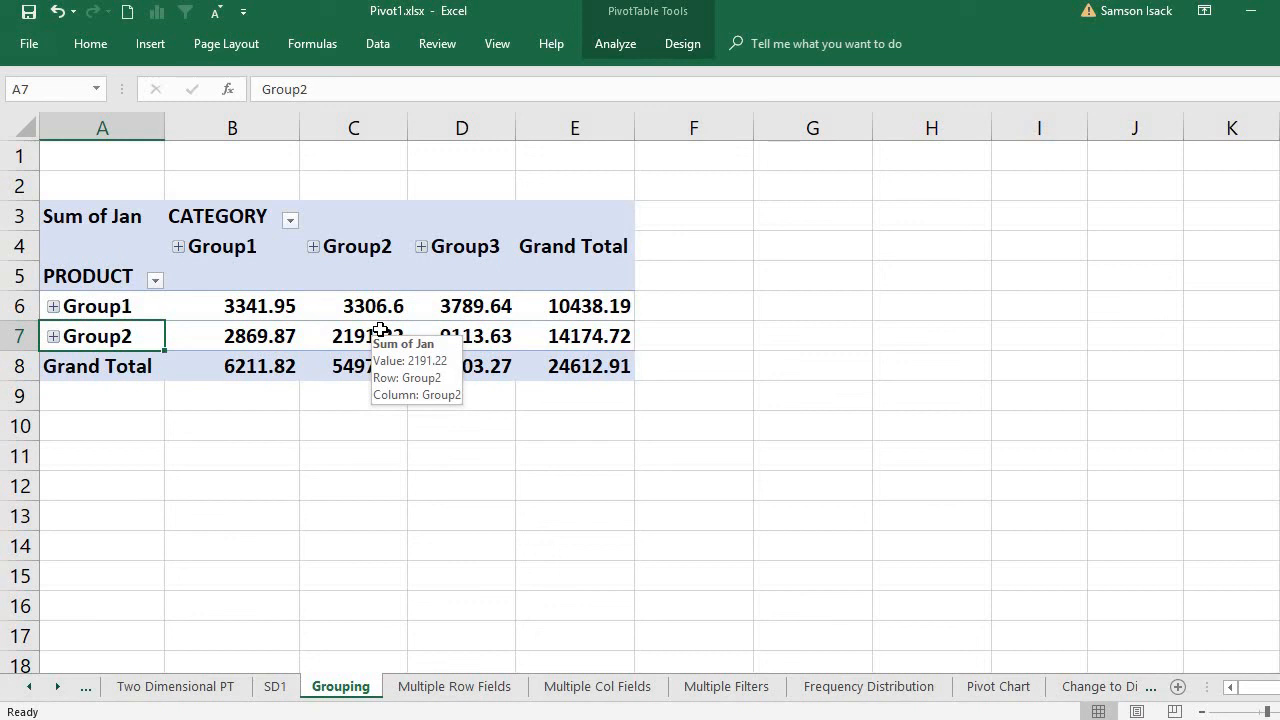
Step: Expand the product group Group1 and the country group Group1 to list their products and countries
{"action": "left_click", "coordinate": [53, 306]}
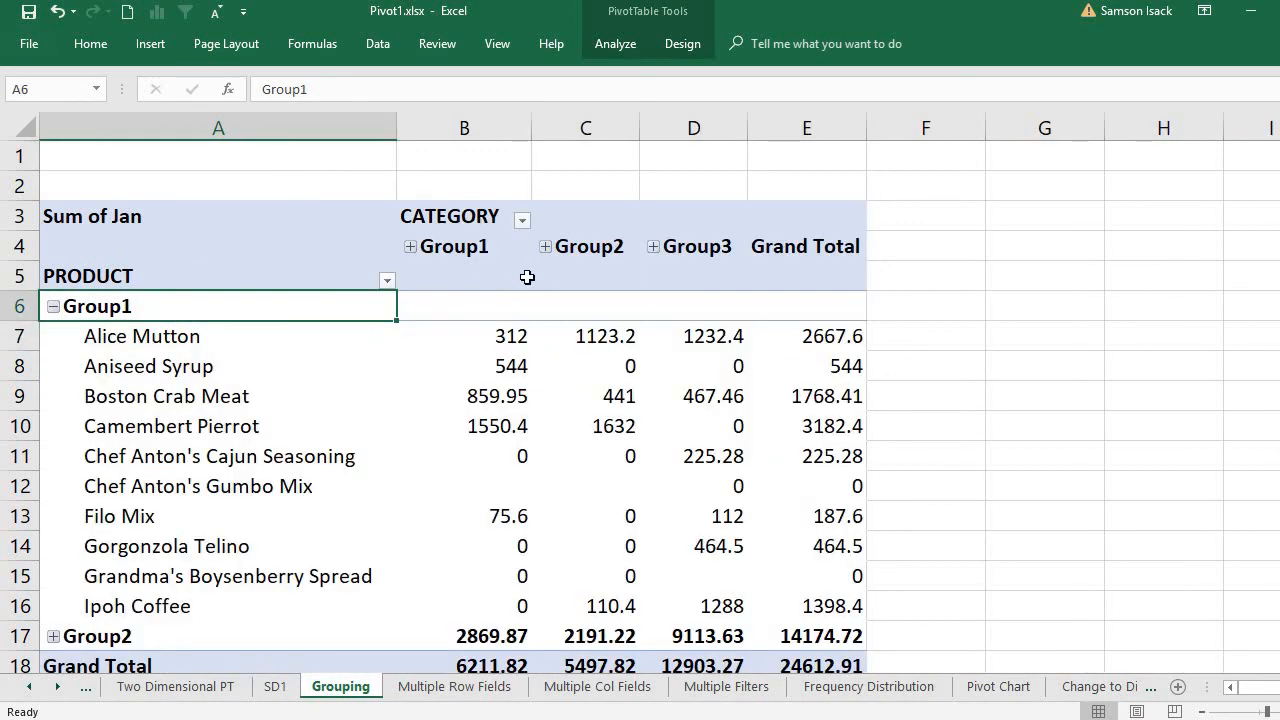
{"action": "left_click", "coordinate": [410, 247]}
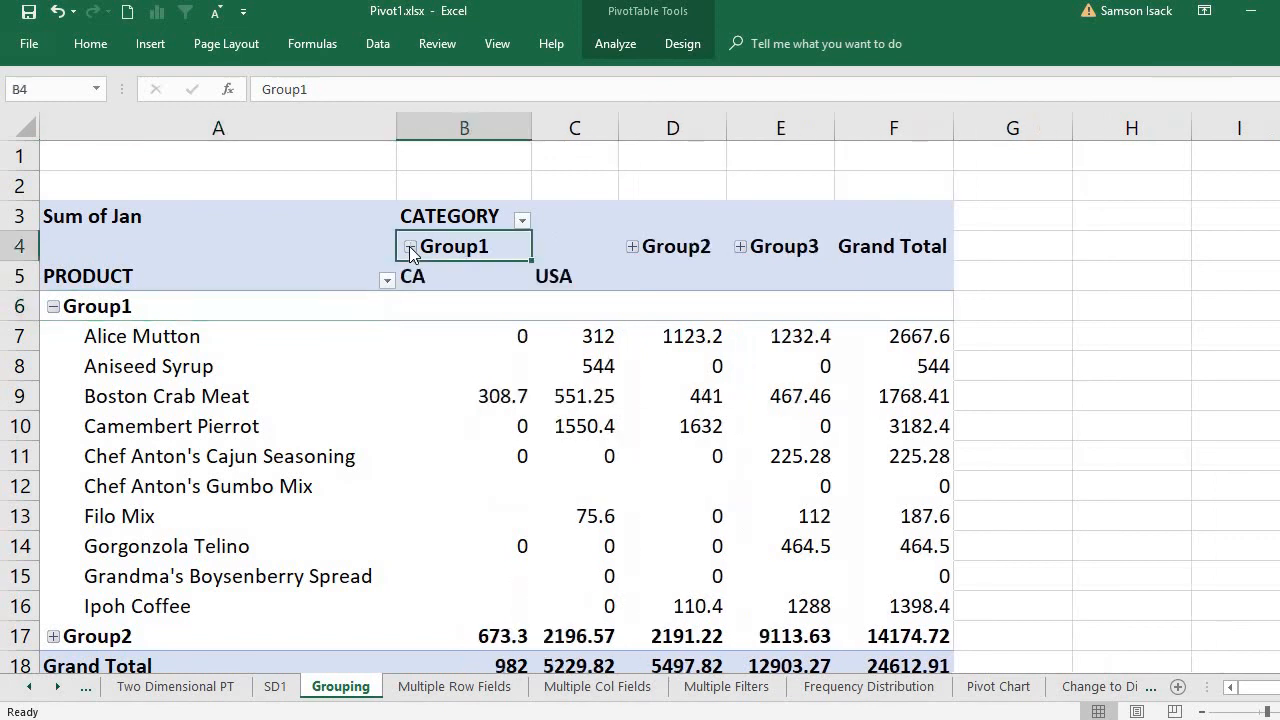